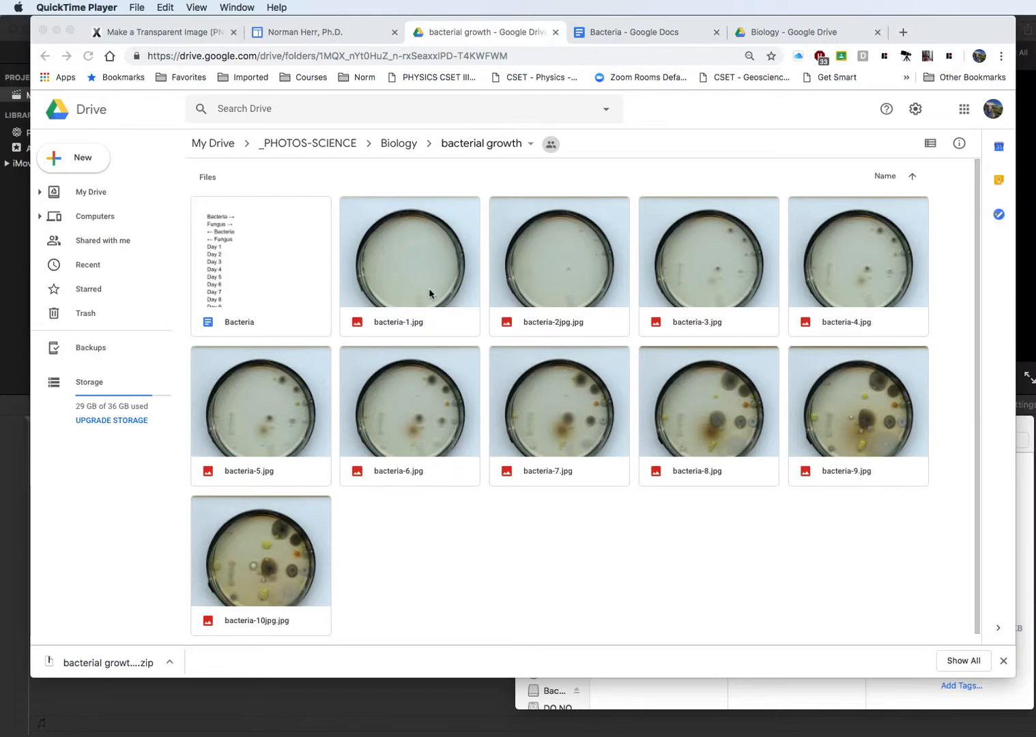
Import the ten bacteria photos from Finder's Bacterial Growth folder into iMovie's My Movie 1 project and place them all in the timeline.
click(1032, 372)
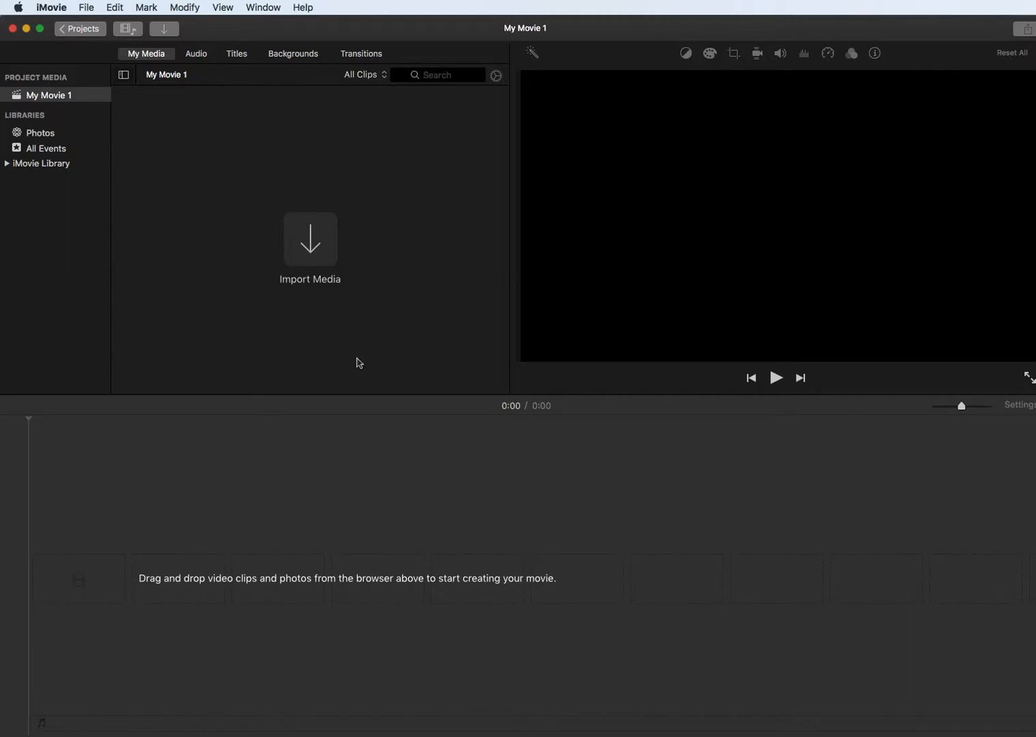
key(super+Tab)
key(super+Tab)
key(super+Tab)
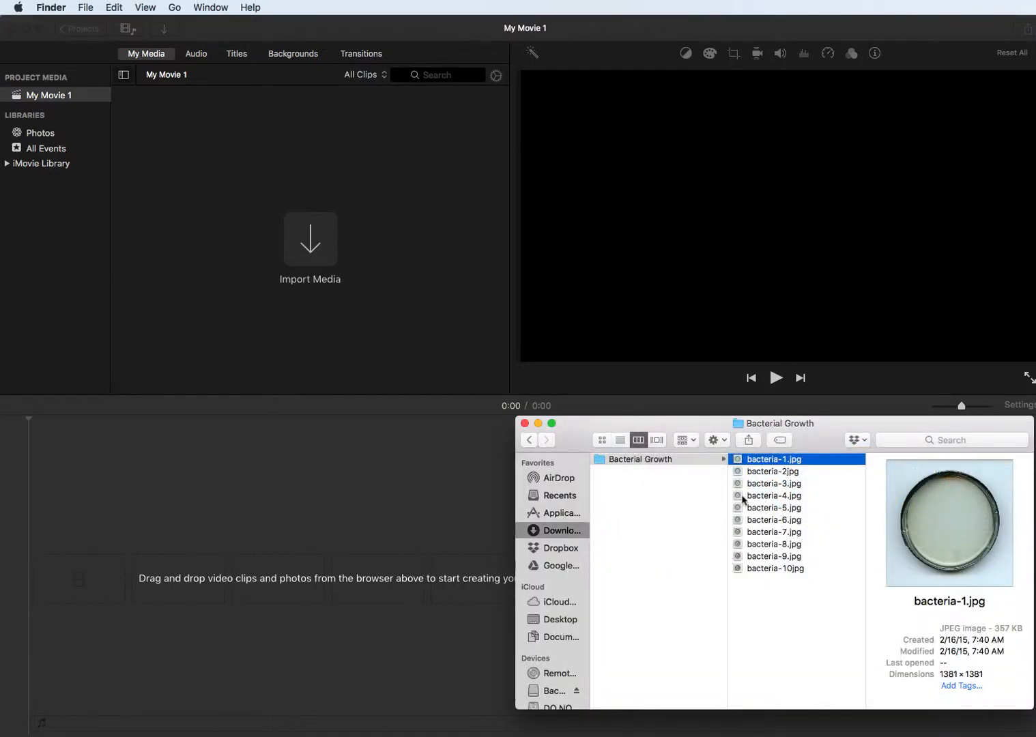
shift+click(775, 571)
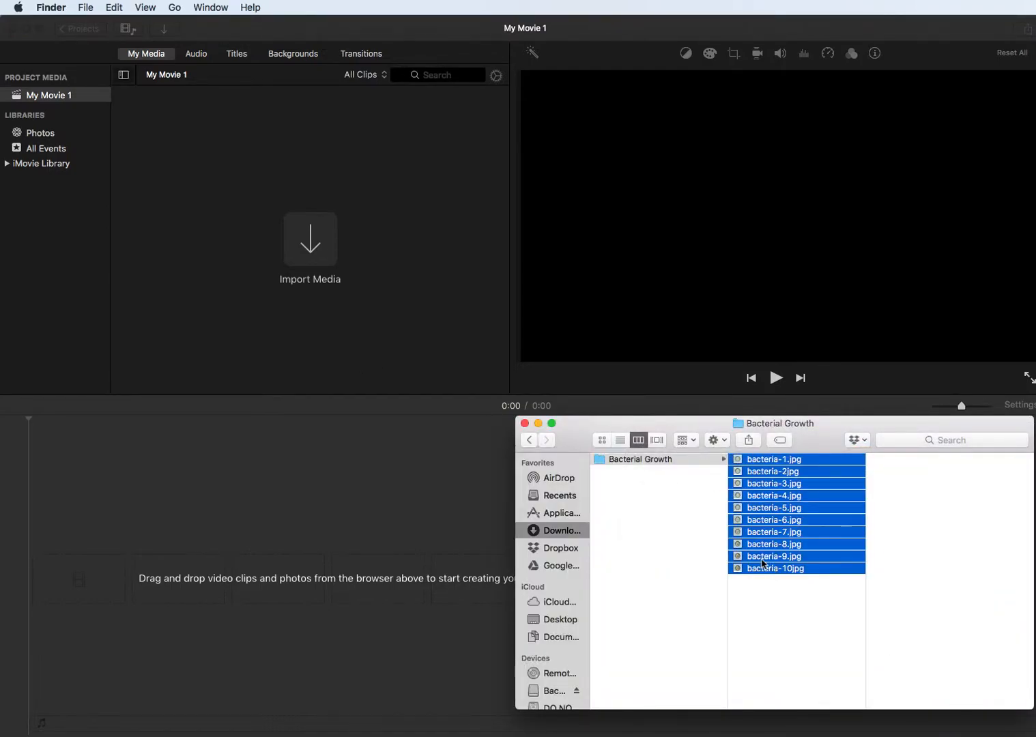
drag(766, 560, 328, 293)
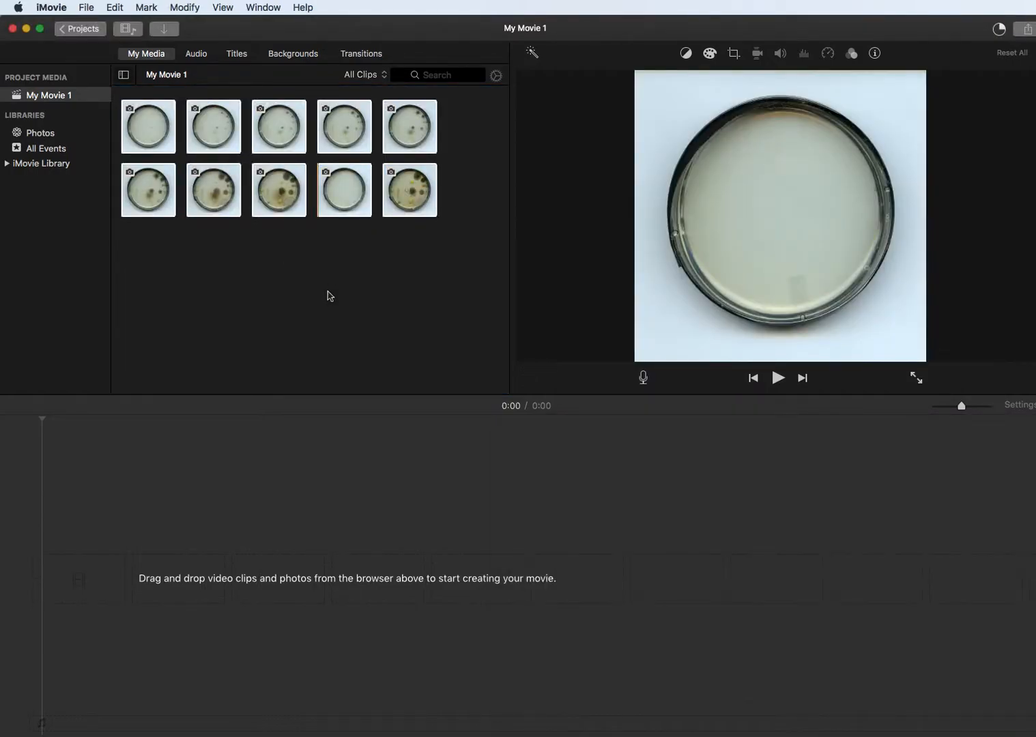
drag(462, 243, 136, 573)
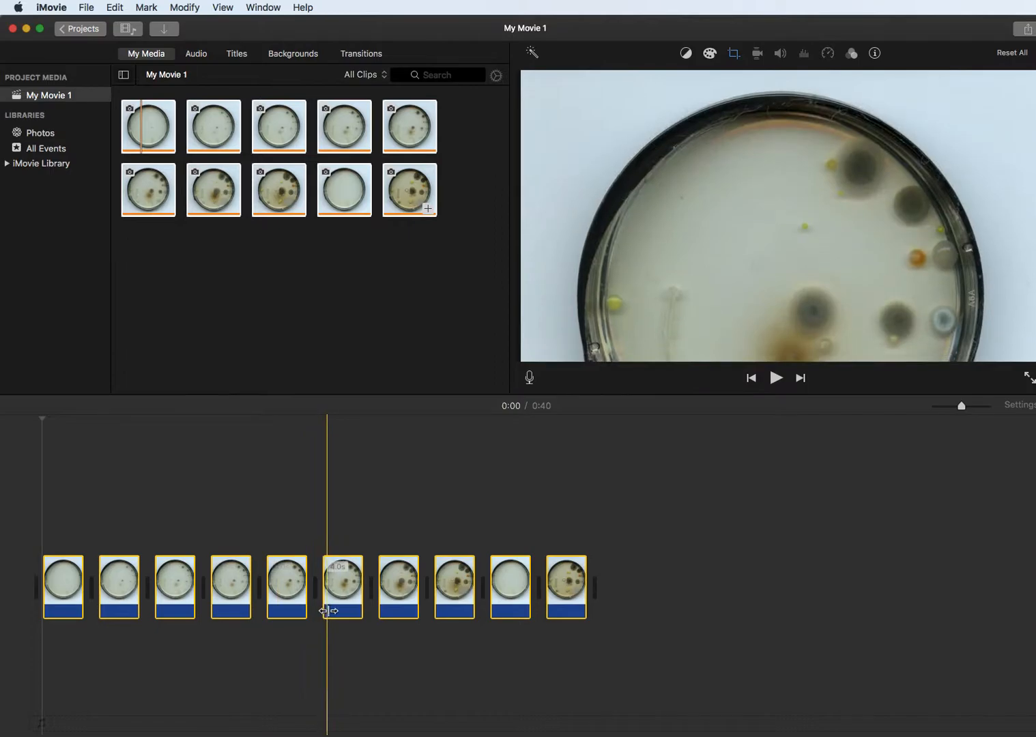
Move the clear petri dish photo from ninth place in the timeline to the start of the sequence.
click(508, 608)
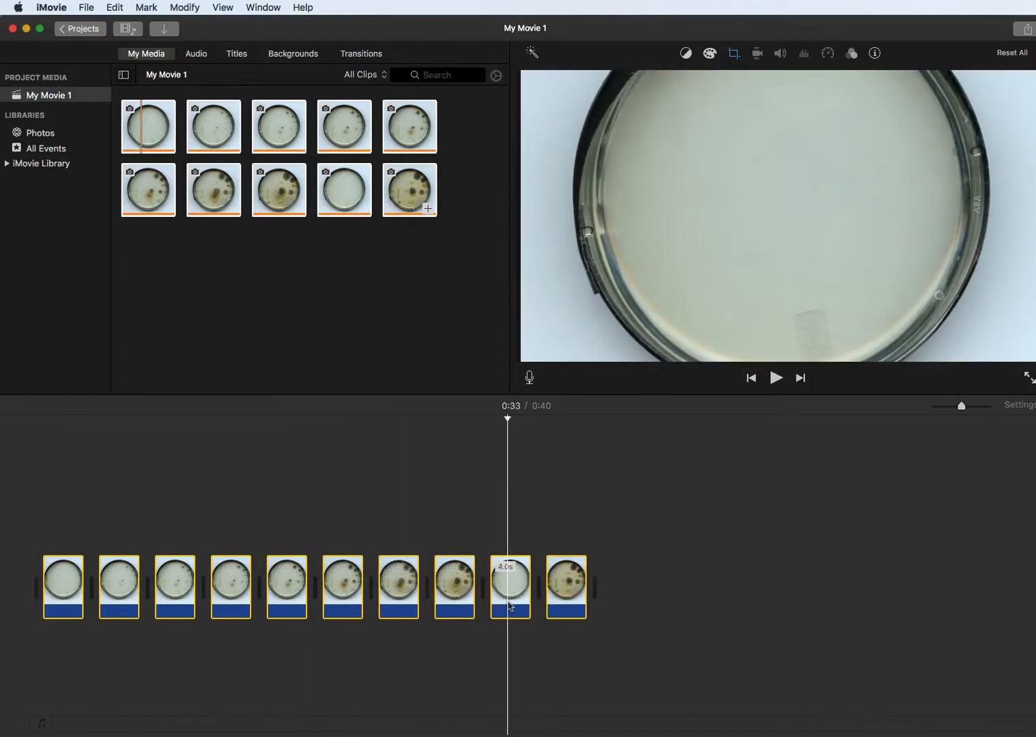
click(560, 667)
click(502, 608)
drag(502, 608, 95, 595)
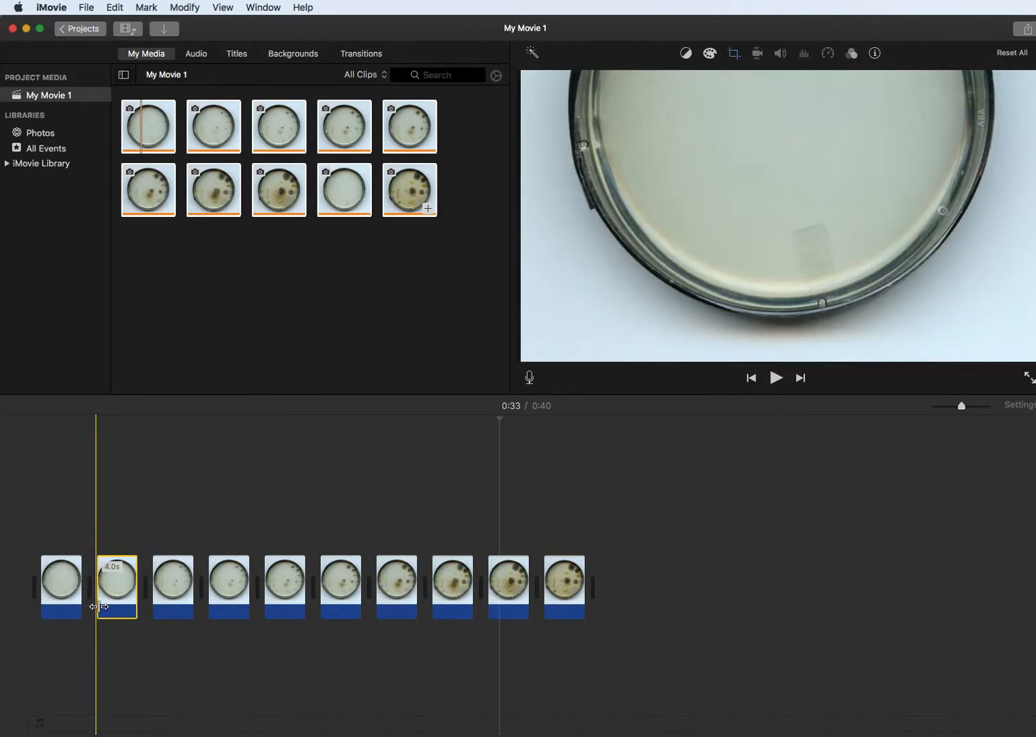
click(113, 593)
drag(112, 592, 32, 593)
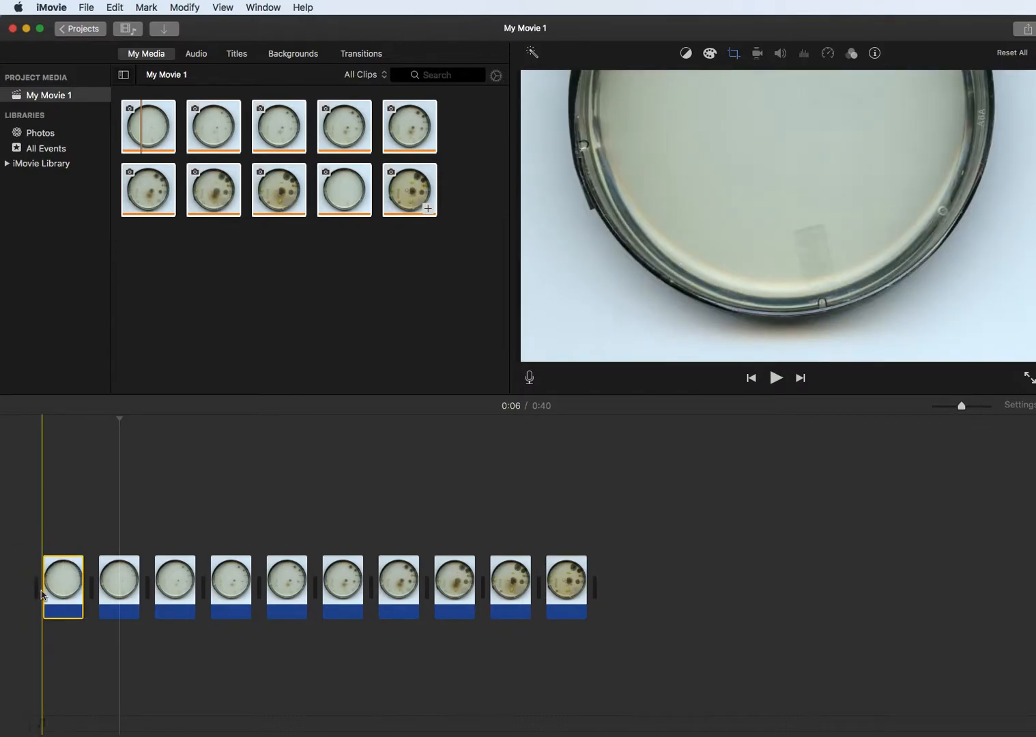
Set the crop style of all ten timeline photos to Fit and play the sequence to check the framing.
key(space)
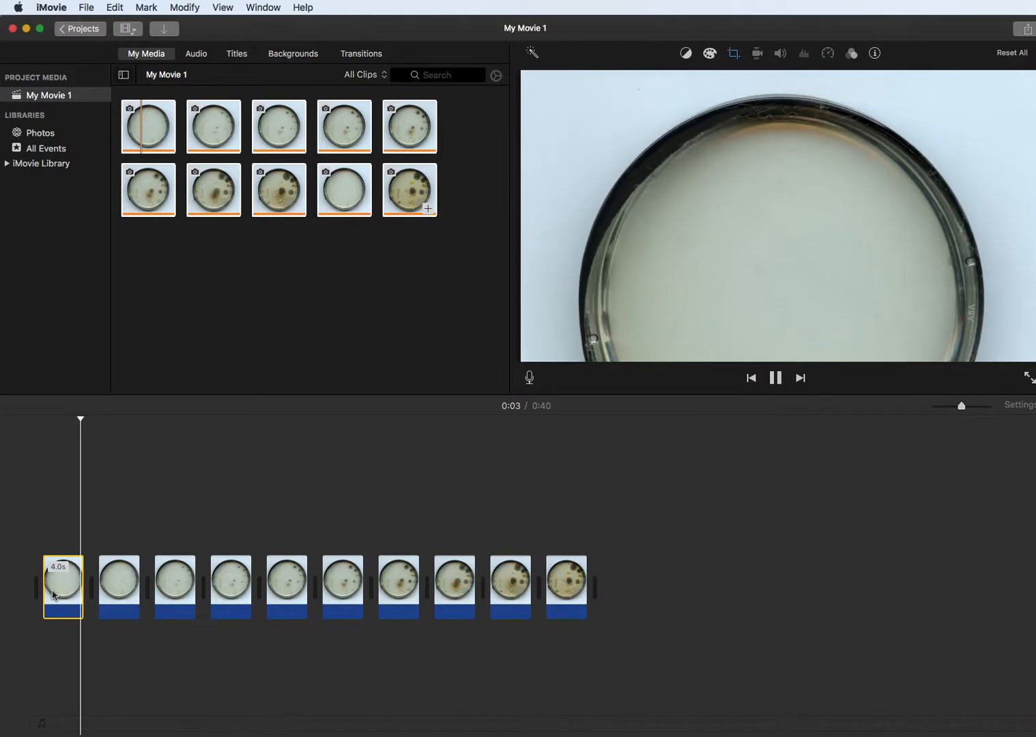
key(space)
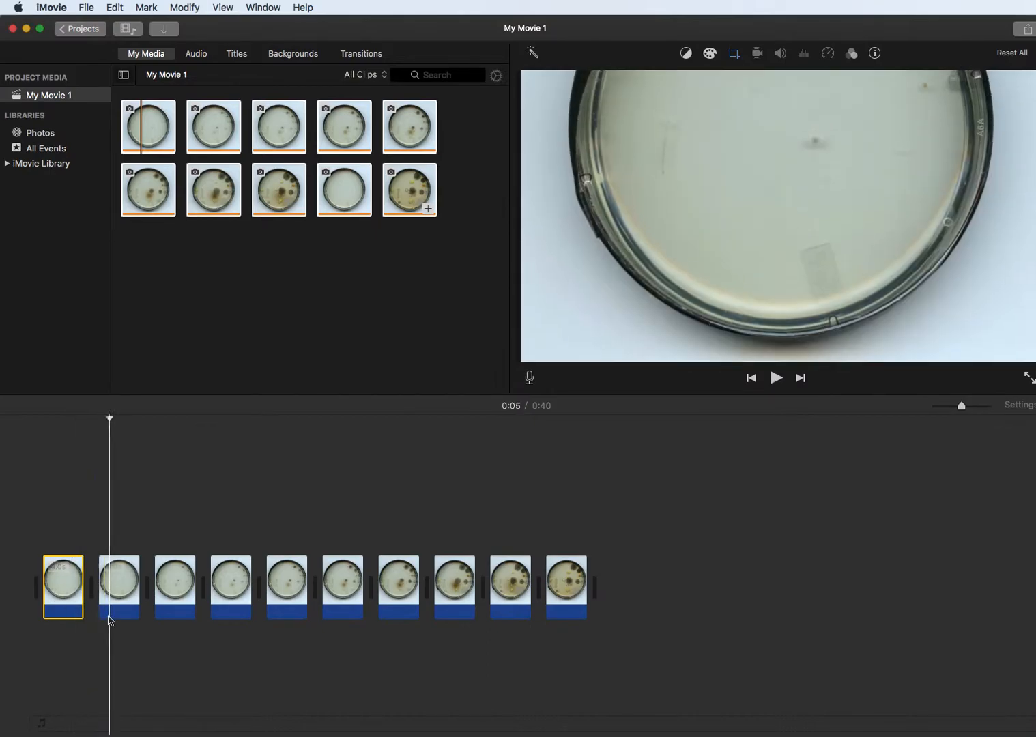
click(152, 629)
click(560, 587)
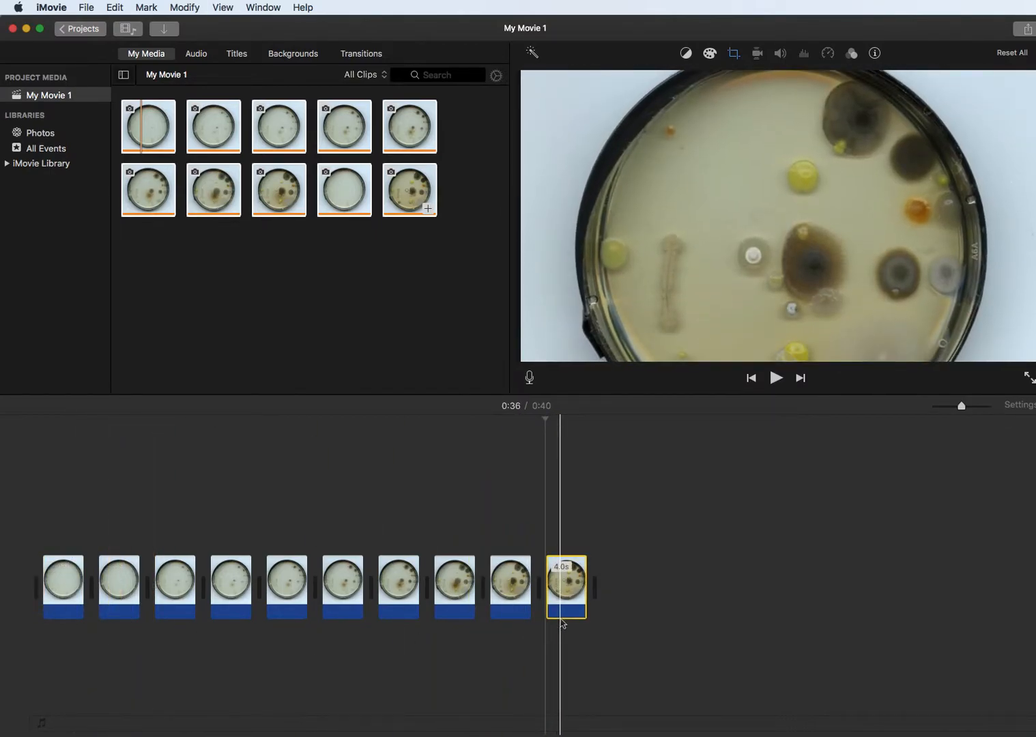
shift+click(60, 598)
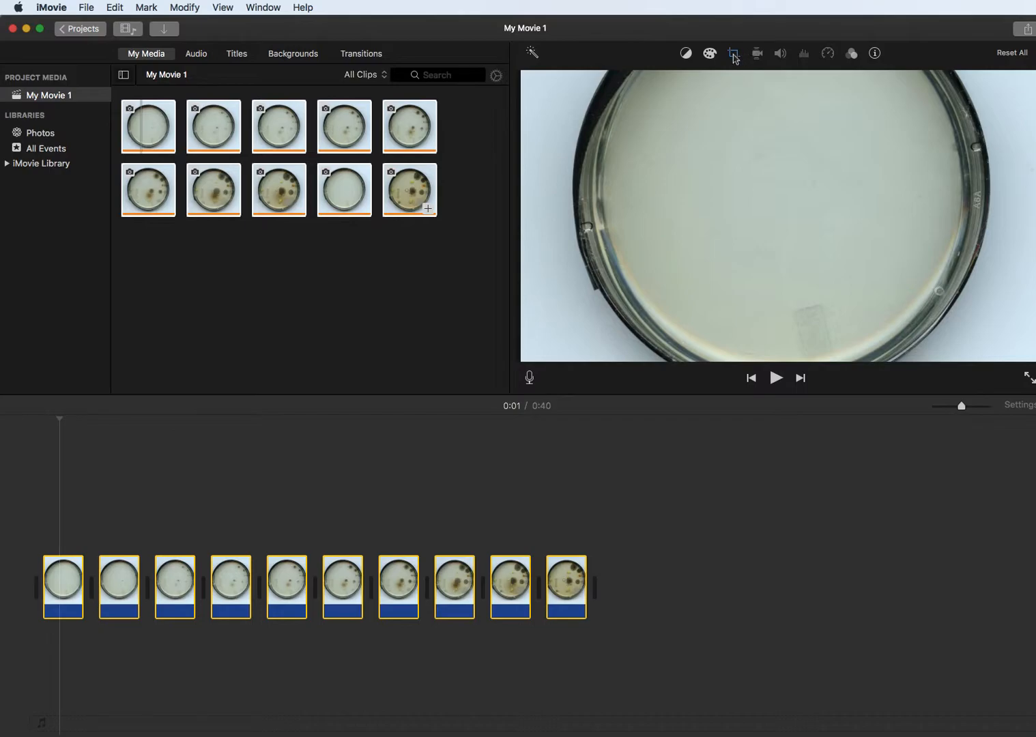
click(734, 54)
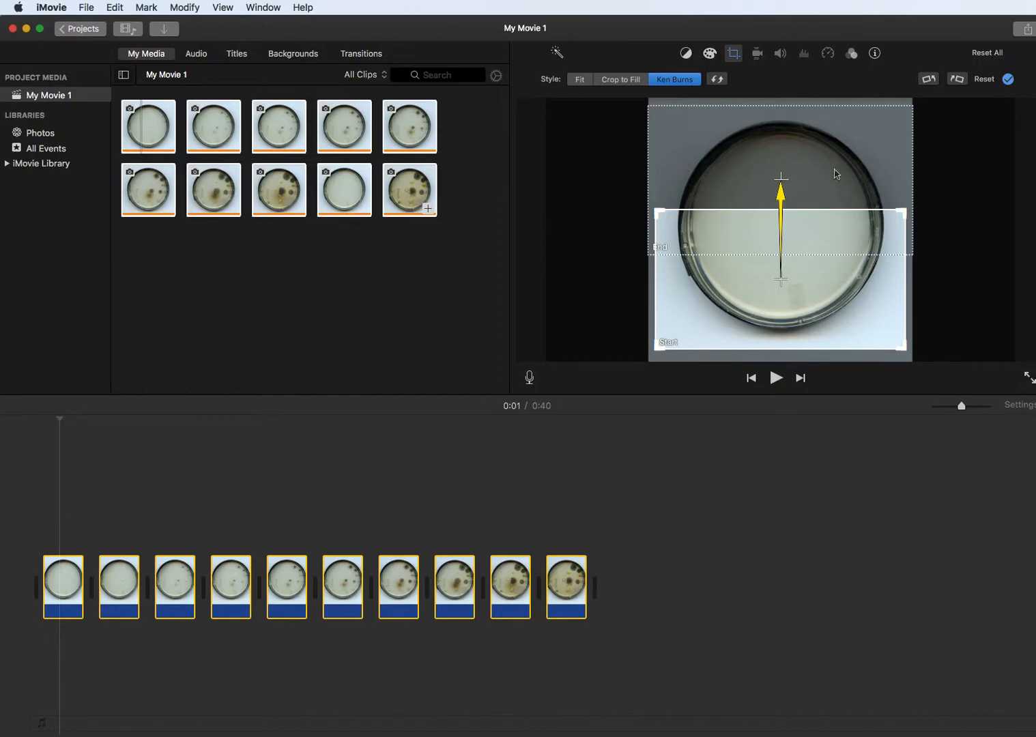
click(580, 80)
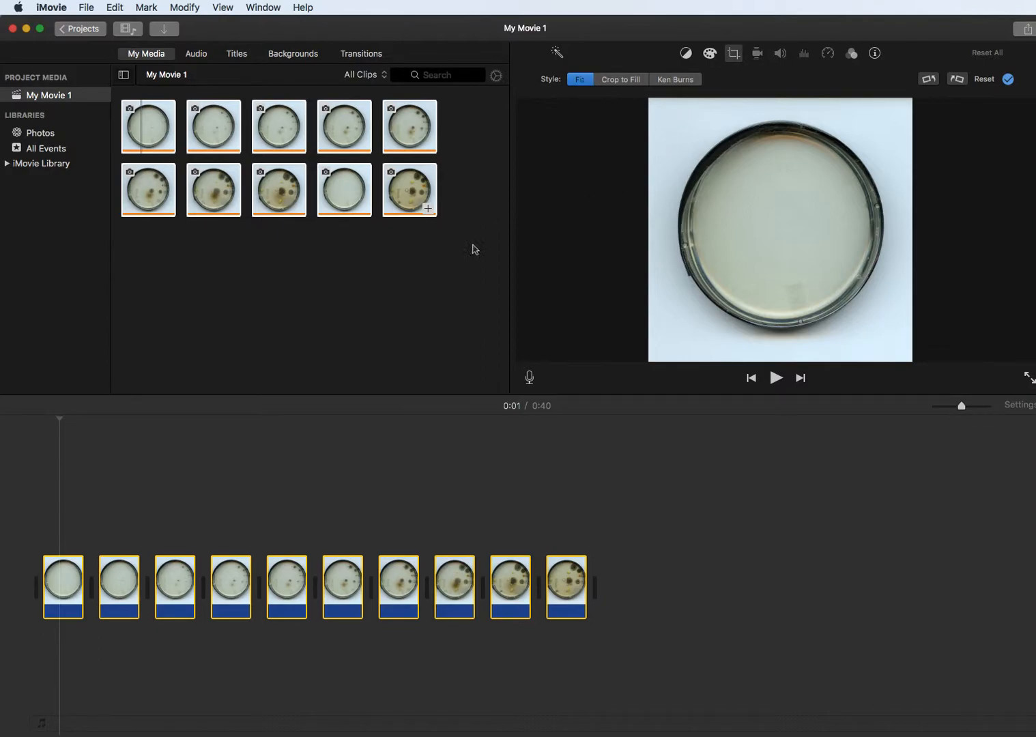
key(space)
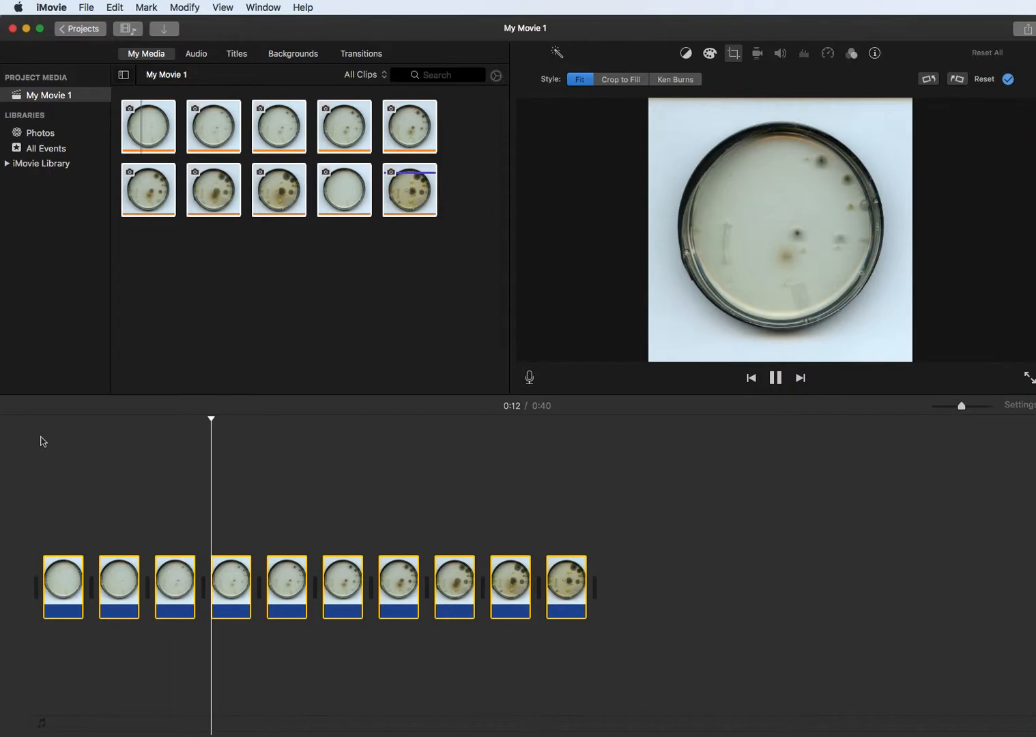
key(space)
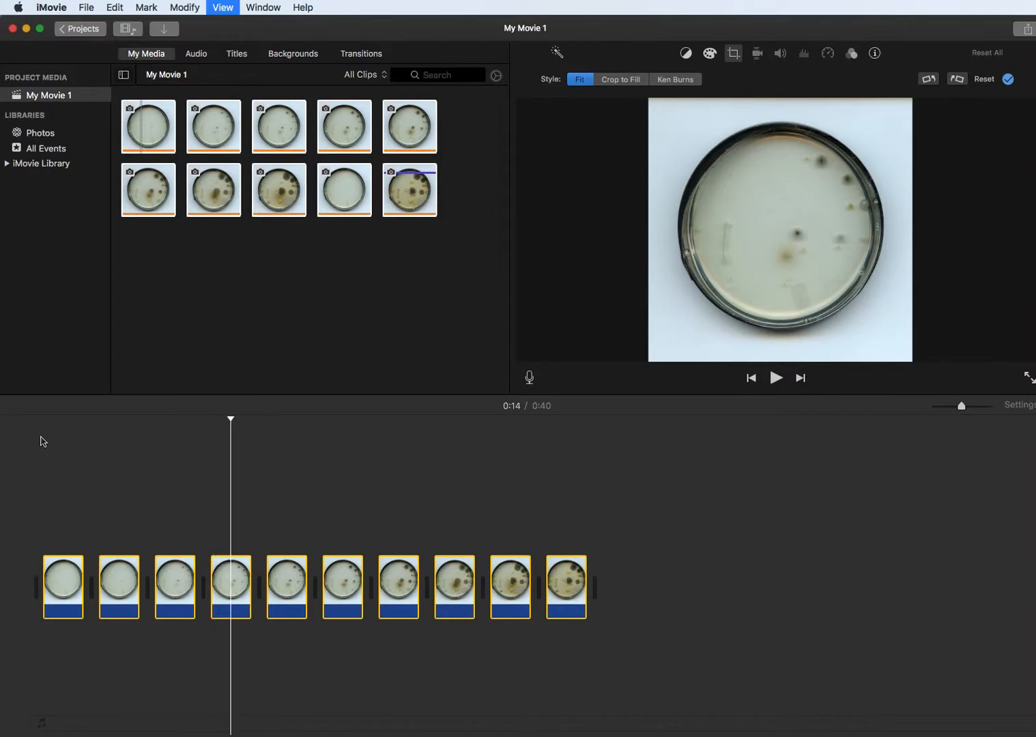
Switch to Chrome and open the Bacteria document from the bacterial growth folder in Google Drive.
key(super+Tab)
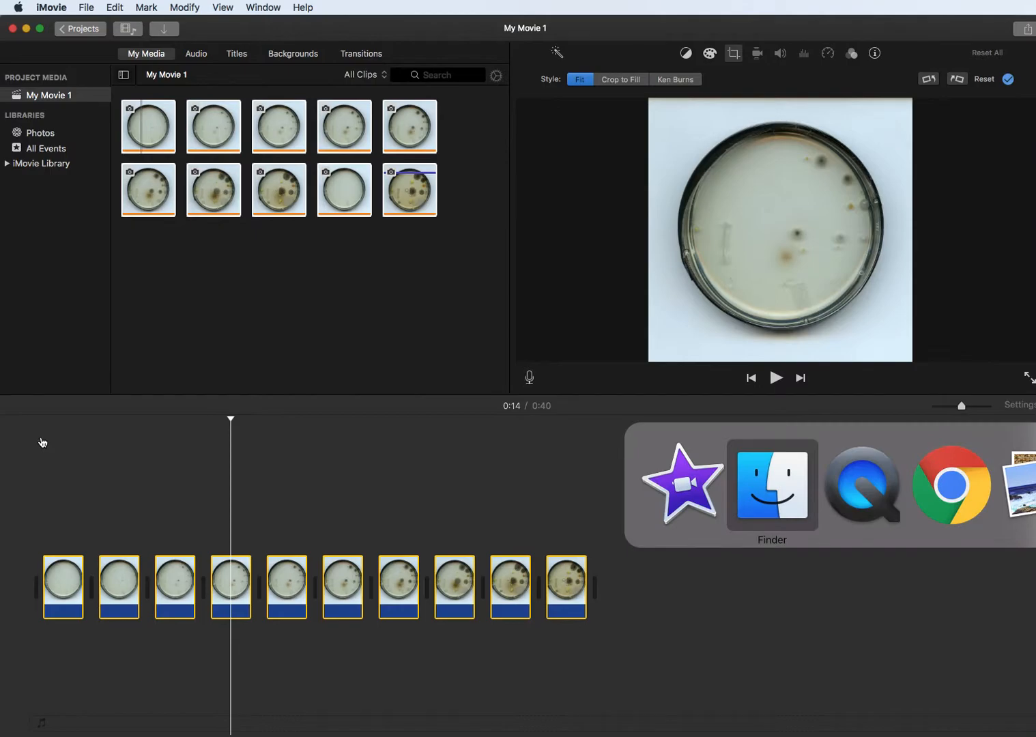
key(super+Tab)
key(super+Tab)
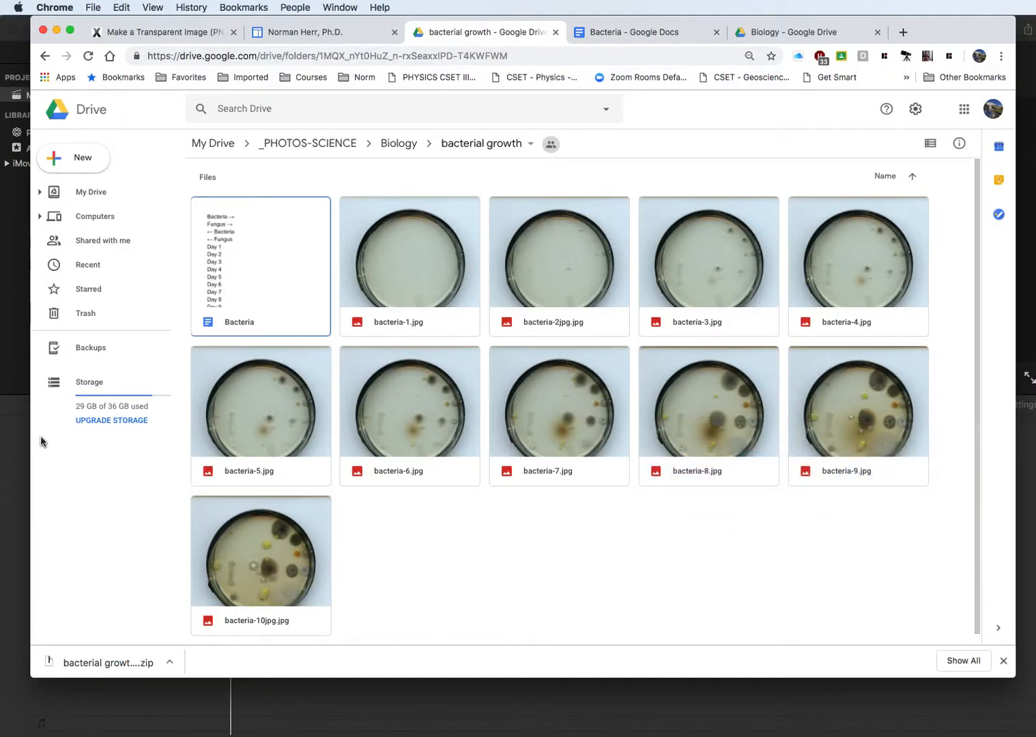
double_click(220, 275)
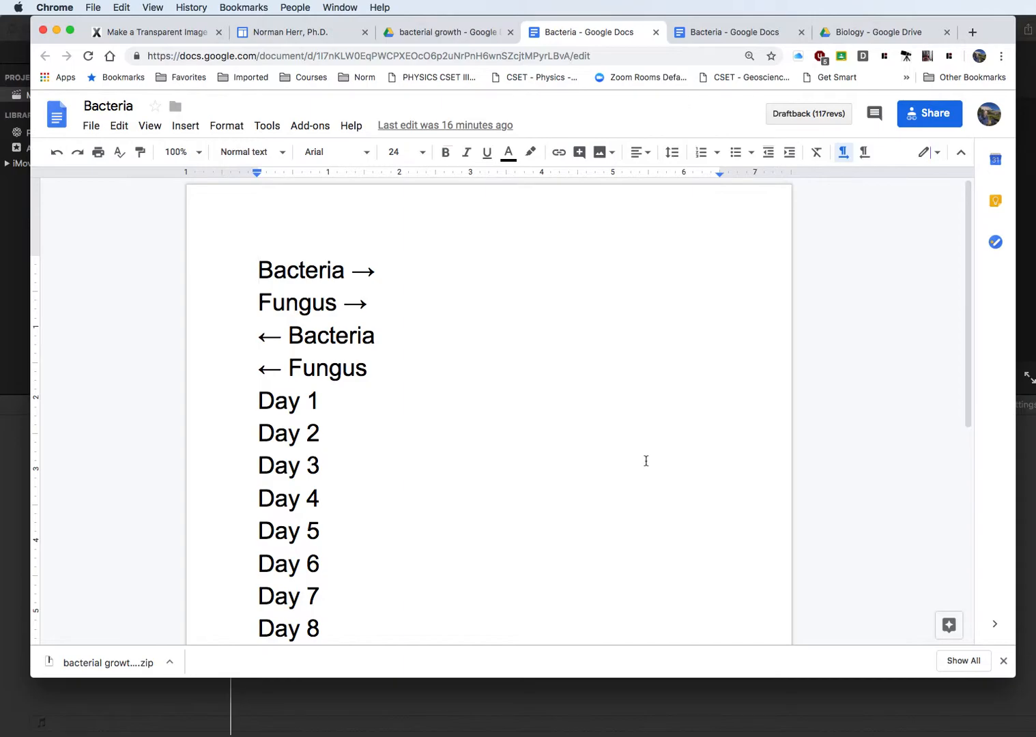
click(528, 486)
Capture separate area screenshots of the "Bacteria →" and "Fungus →" labels in the document.
key(super+shift+4)
drag(245, 248, 380, 290)
key(super+shift+4)
drag(245, 283, 378, 321)
Switch to Finder and show the Desktop folder in column view with the latest screenshot previewed.
key(super+Tab)
drag(645, 431, 617, 320)
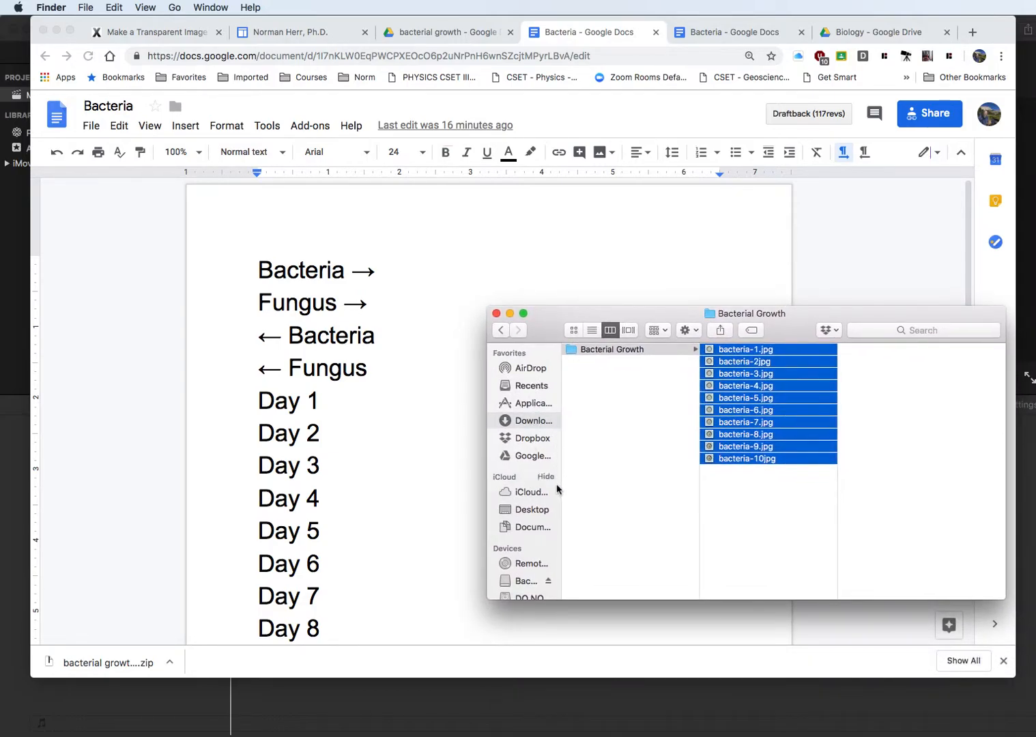
click(526, 513)
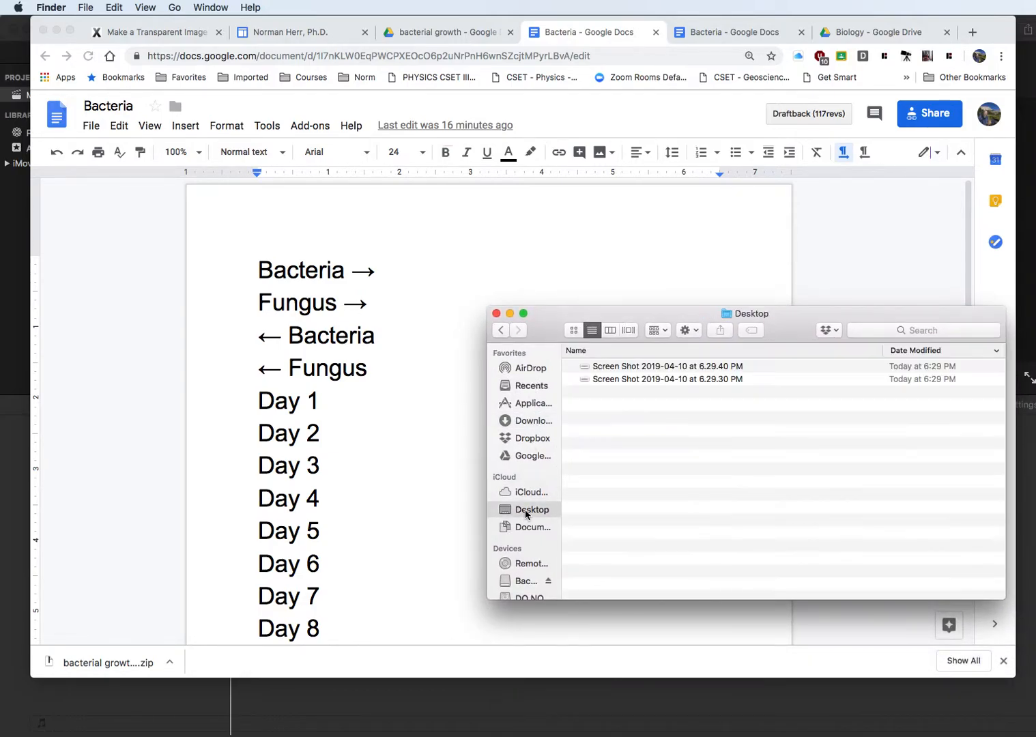
click(621, 370)
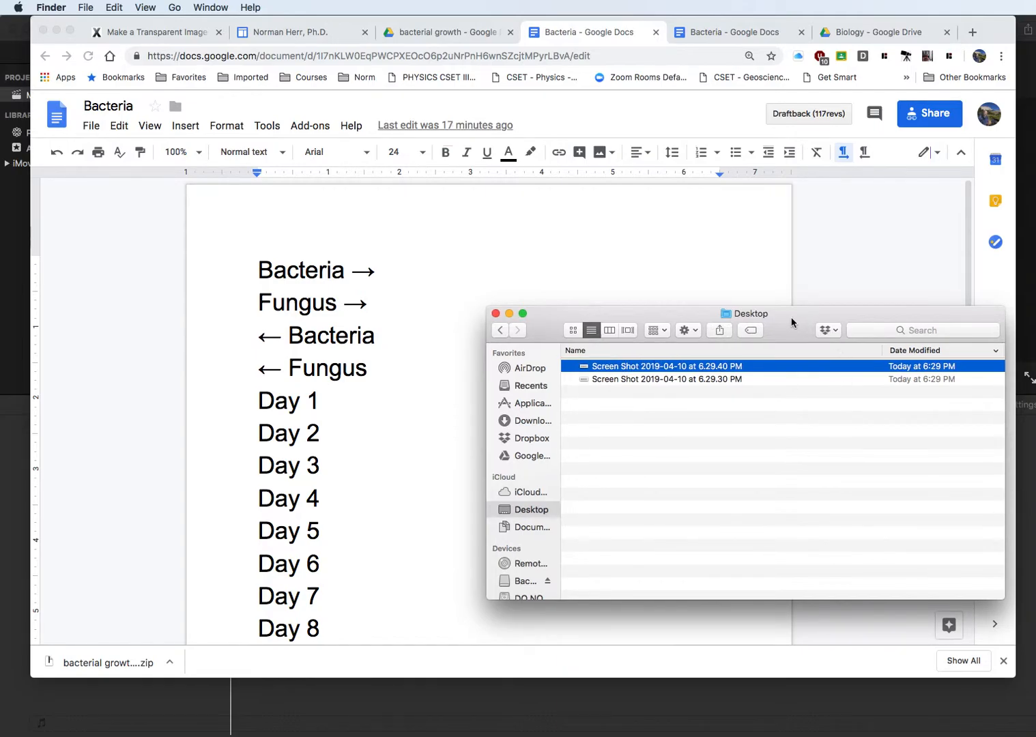
drag(796, 317, 643, 233)
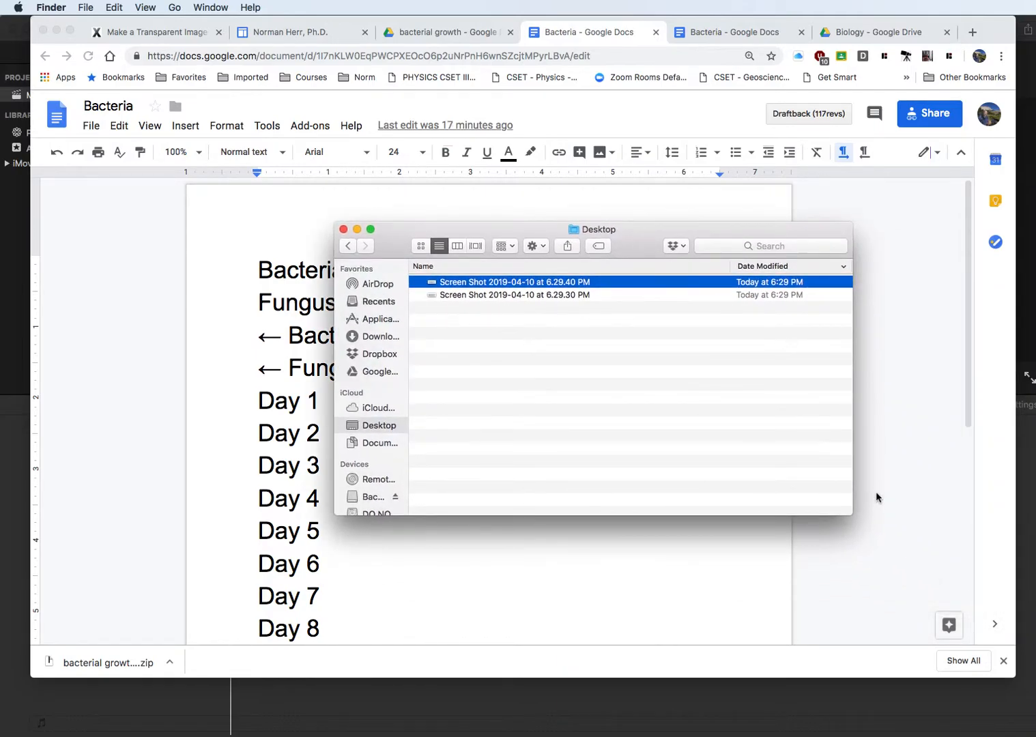
click(457, 246)
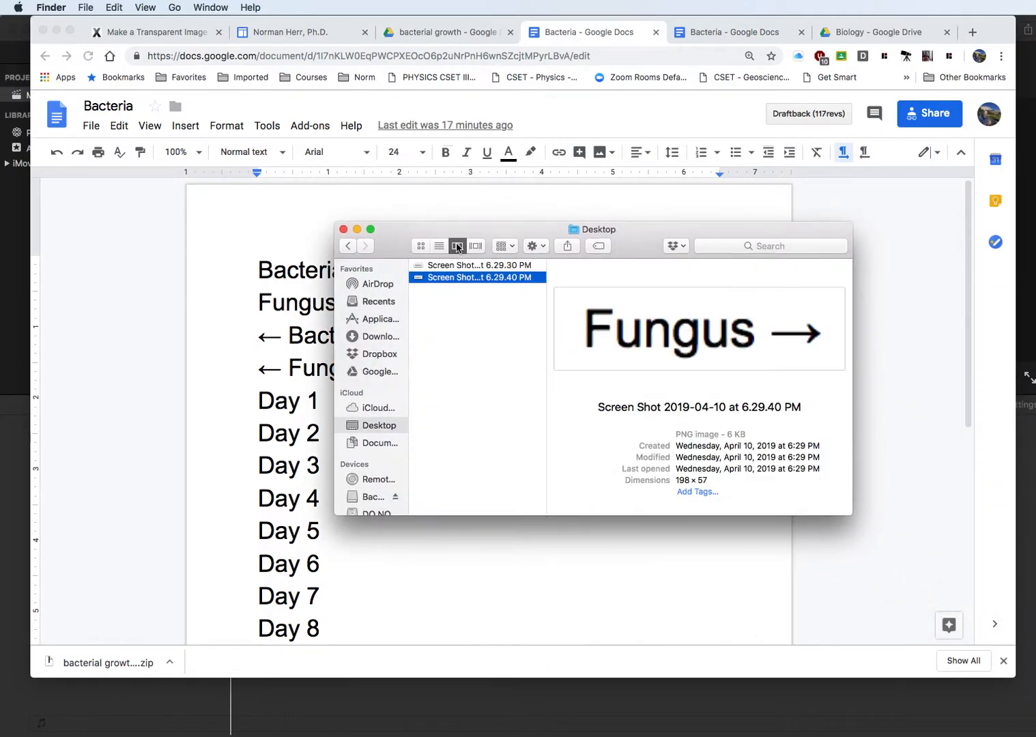
Rename the screenshot of the "Fungus →" label as Fungus.
click(474, 278)
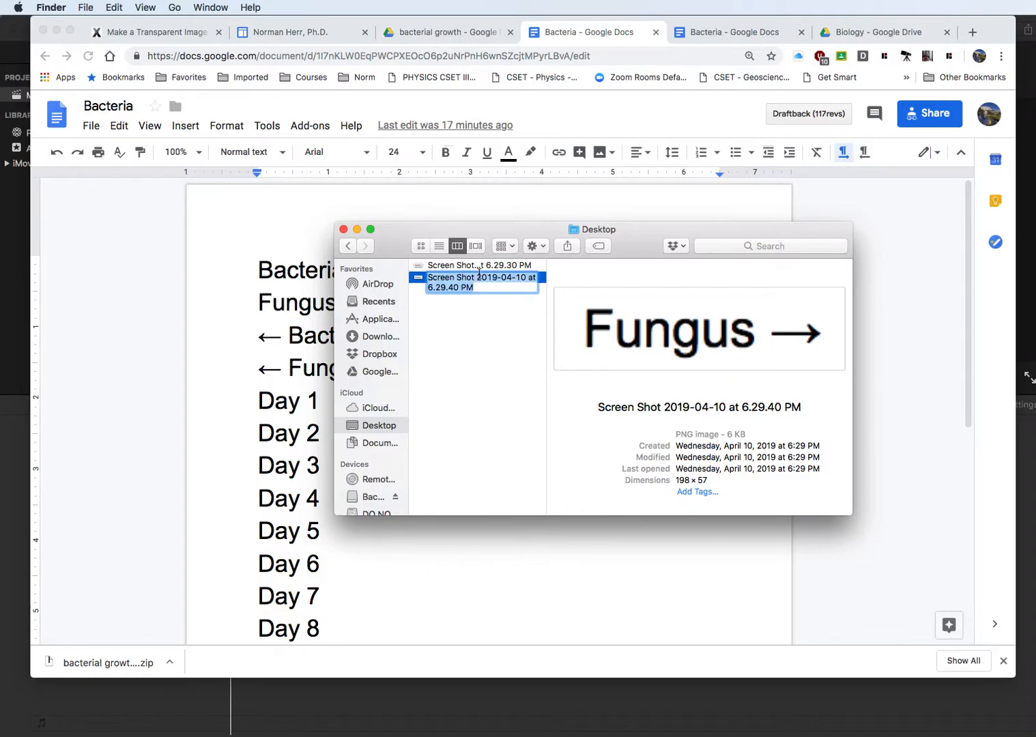
text(Fung)
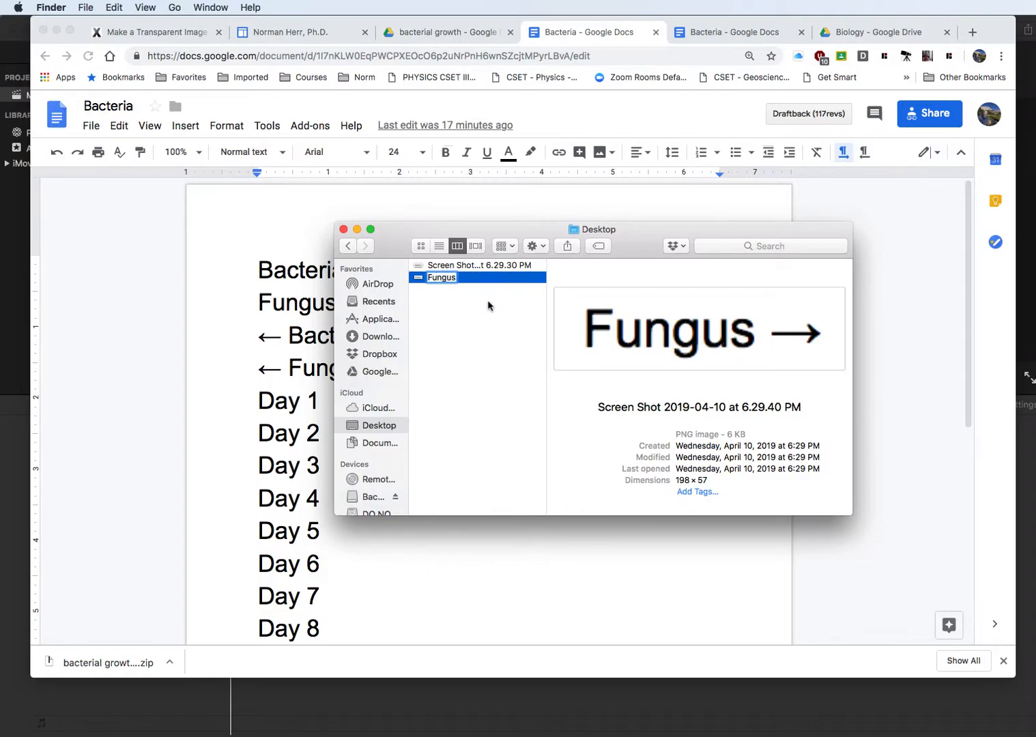
text(us)
click(488, 297)
Rename the screenshot of the "Bacteria →" label as Bacteria.
click(467, 278)
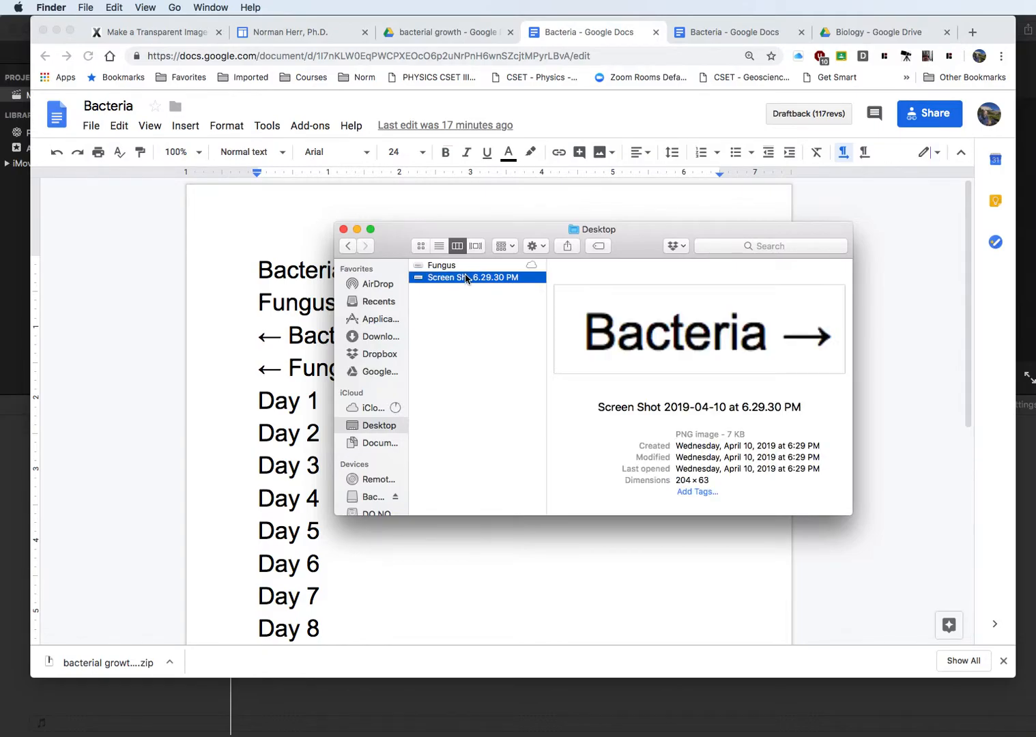
click(466, 278)
text(Bacter)
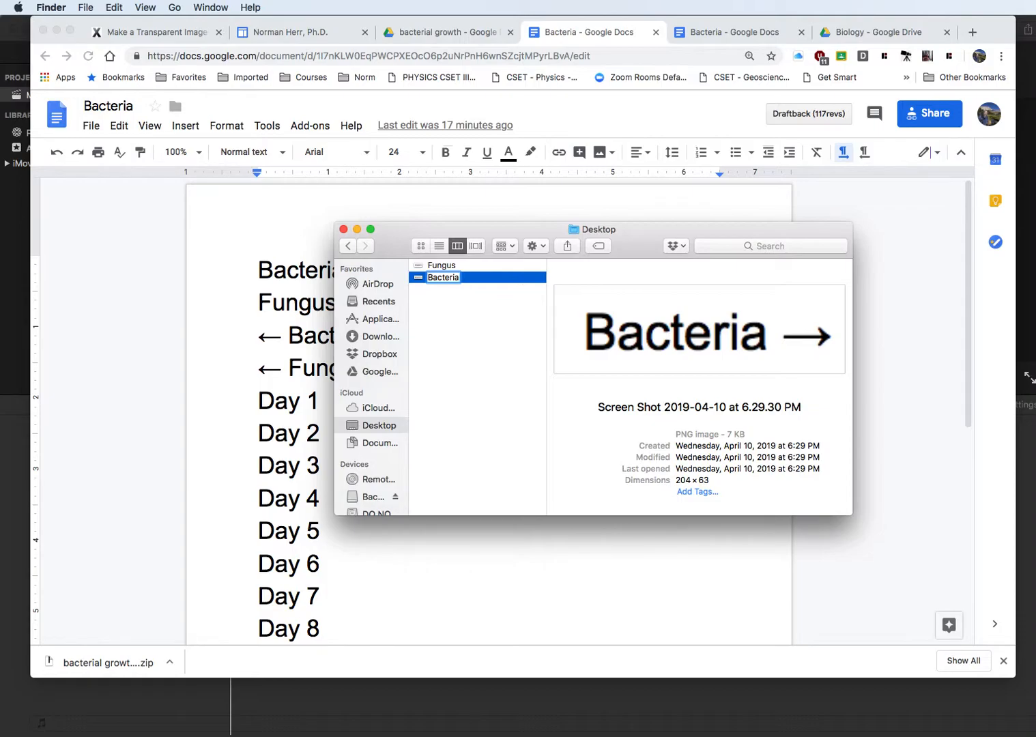
text(ia)
click(468, 359)
Switch to iMovie, add the Bacteria image from Finder's Desktop folder as an overlay starting above the fifth timeline photo, and shorten the overlay.
drag(514, 234, 769, 325)
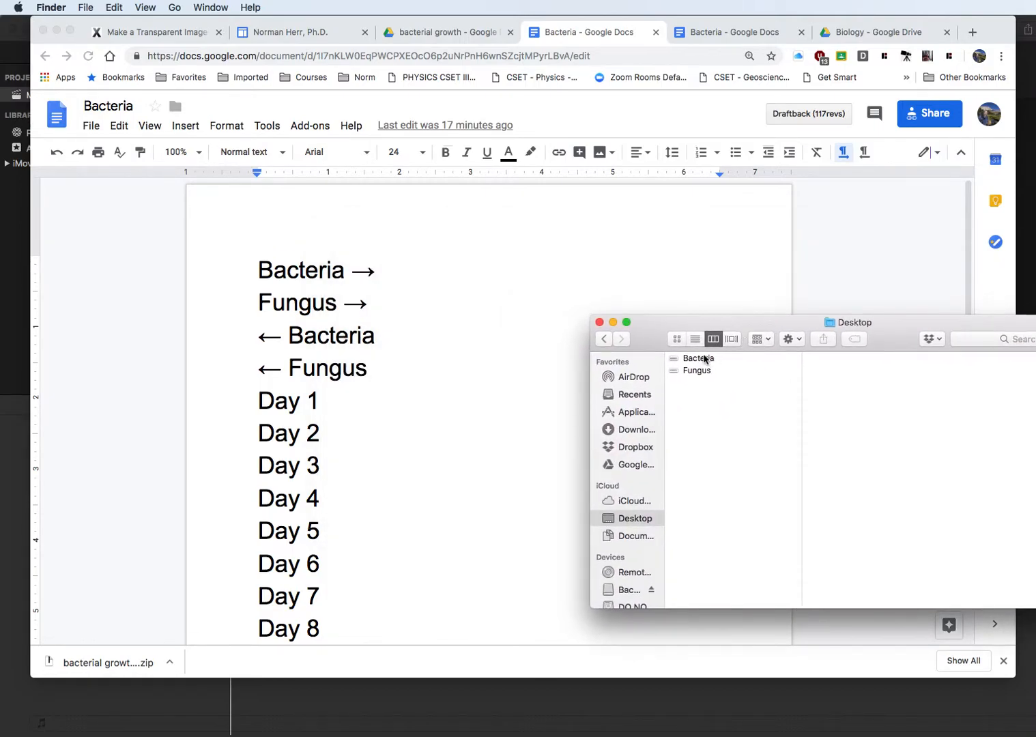
drag(762, 323, 1034, 391)
drag(878, 398, 927, 408)
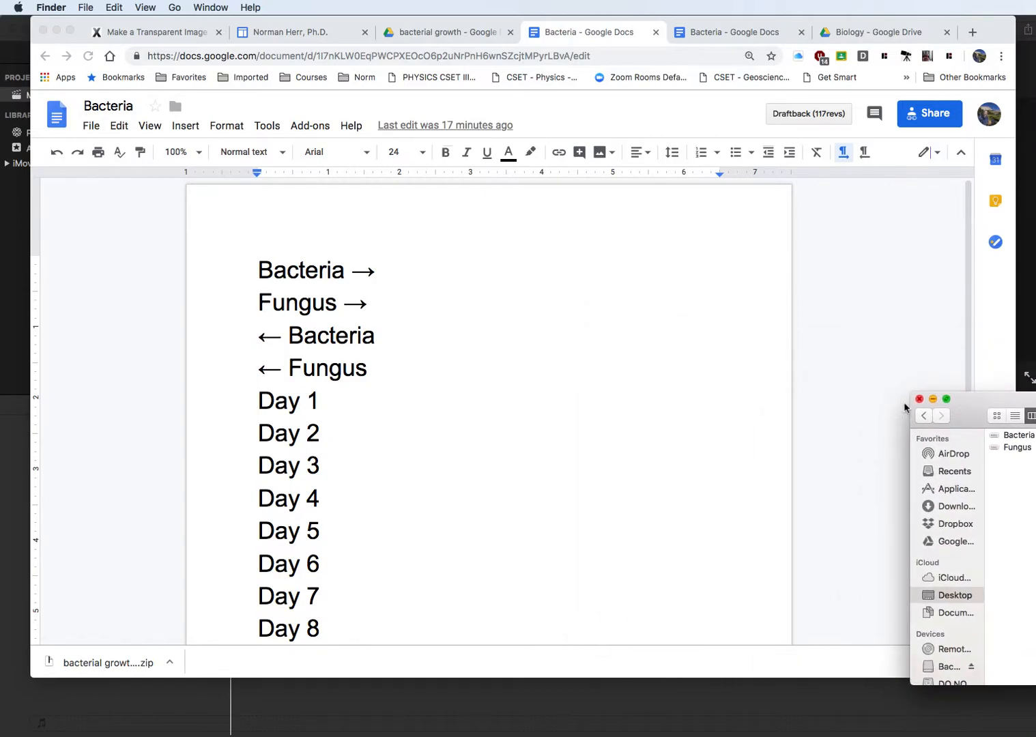
key(super+Tab)
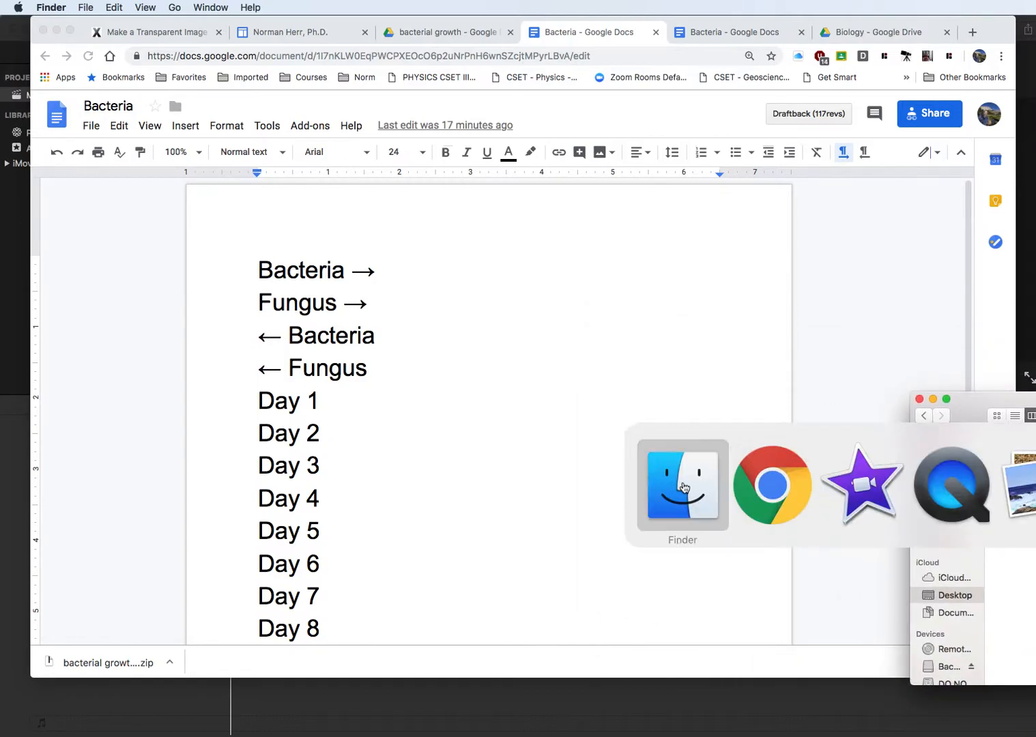
click(873, 515)
key(super+Tab)
drag(1008, 400, 754, 418)
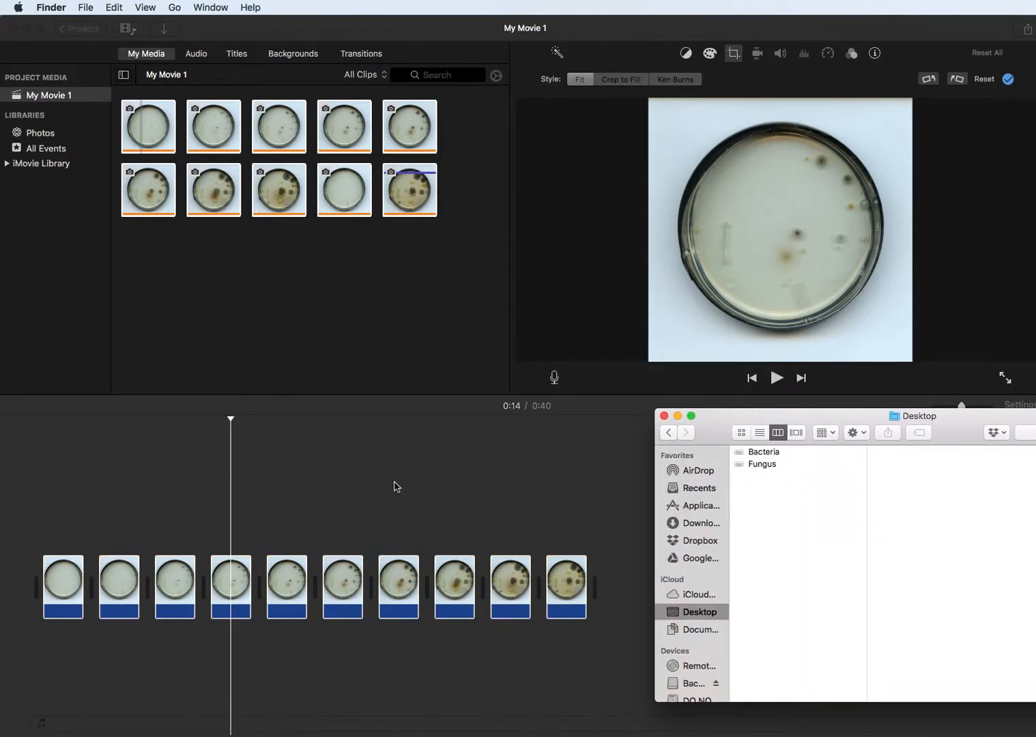
drag(769, 420, 771, 469)
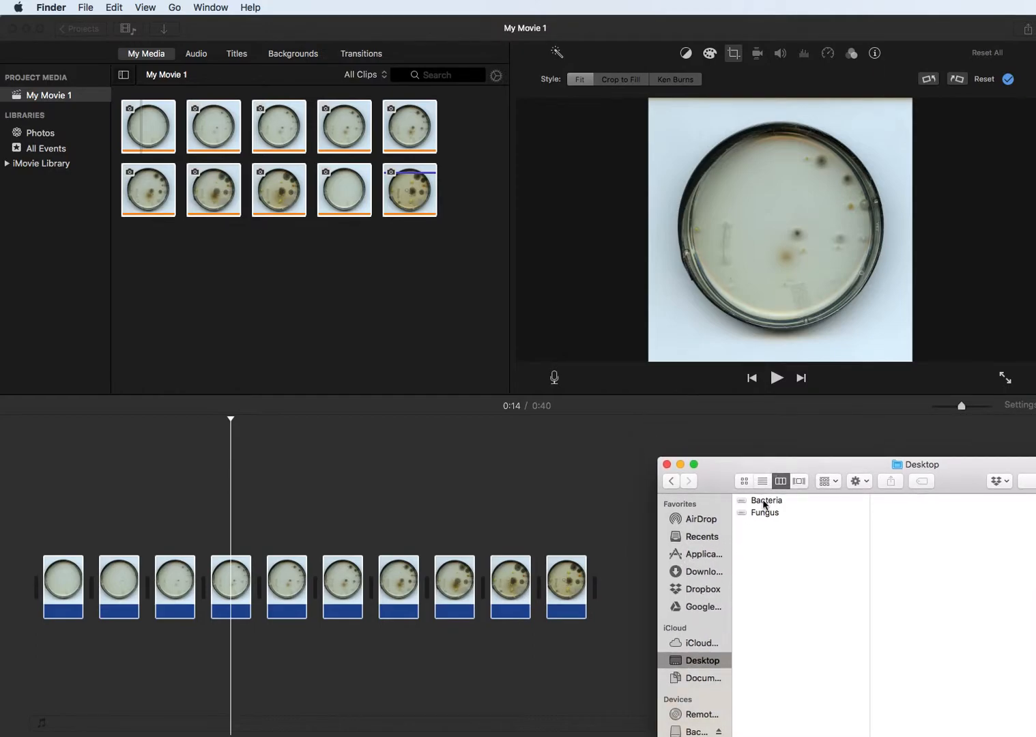
drag(765, 504, 276, 531)
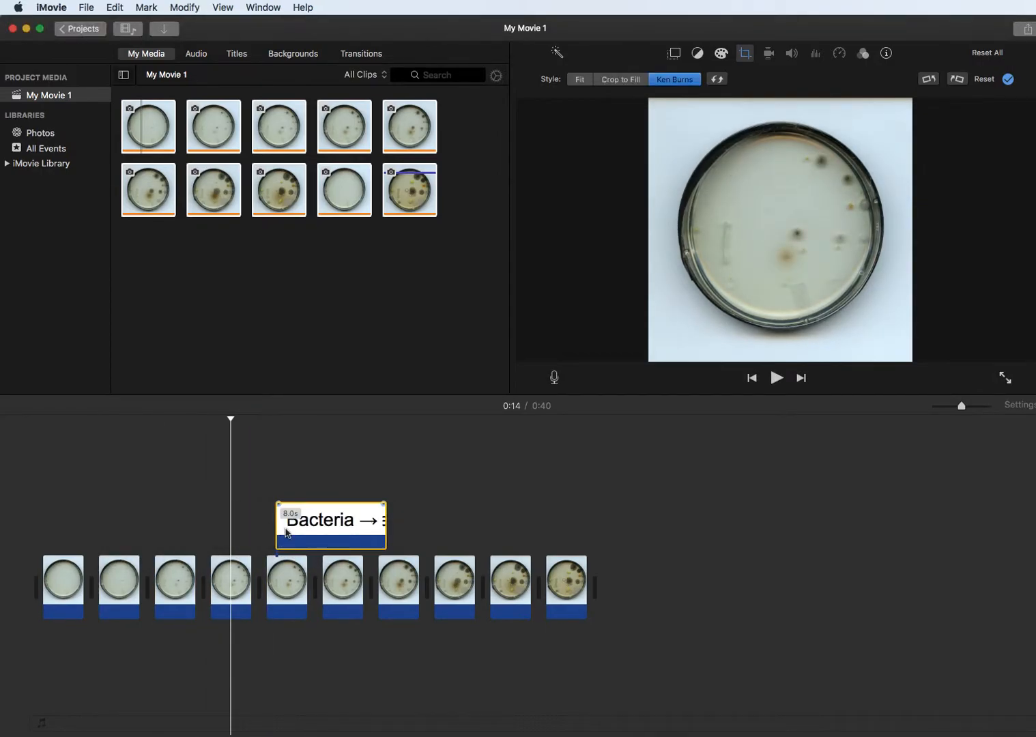
drag(386, 524, 373, 528)
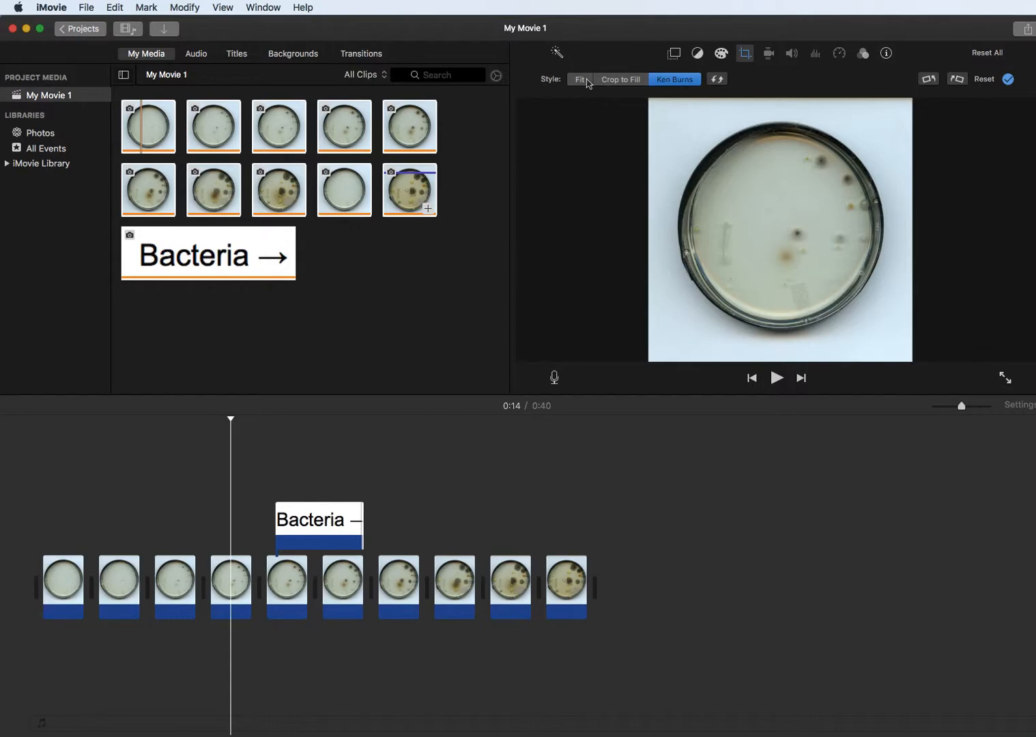
Fit the whole Bacteria overlay image, make it Picture in Picture, and place it with its arrow pointing at the colony near the dish's centre.
click(580, 79)
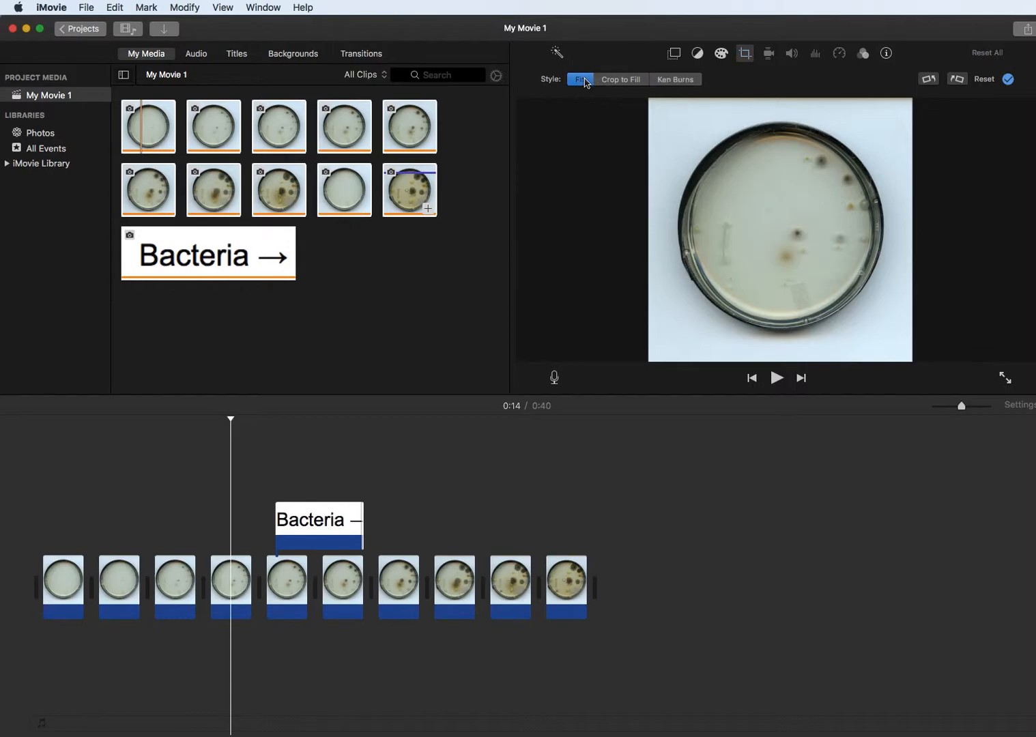
click(327, 521)
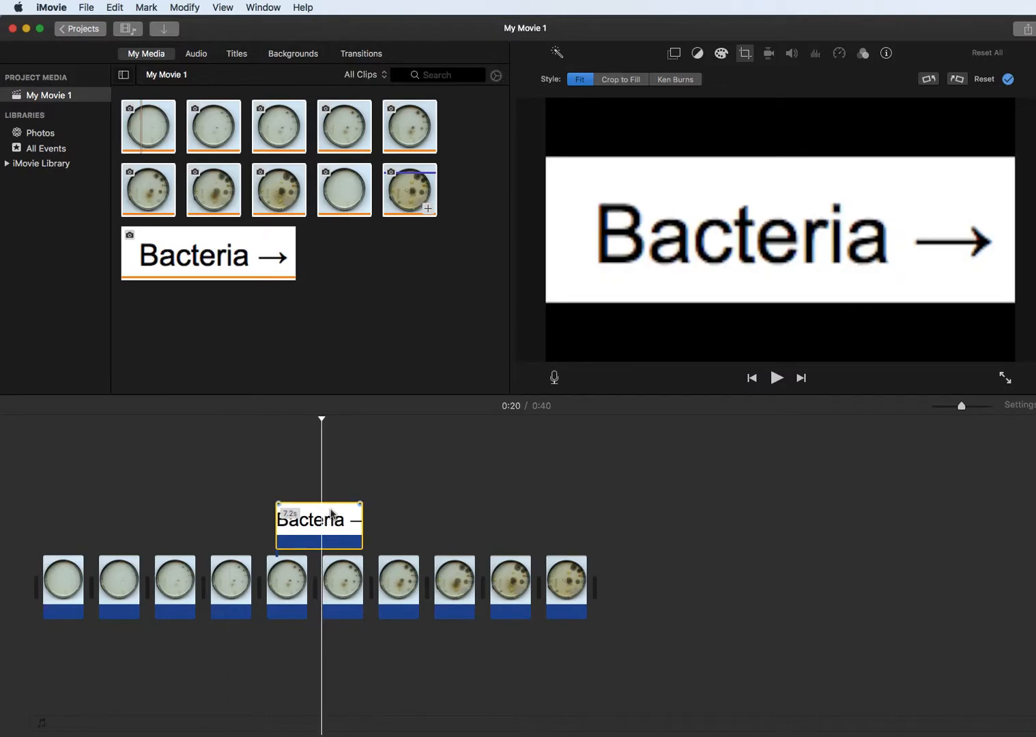
click(674, 55)
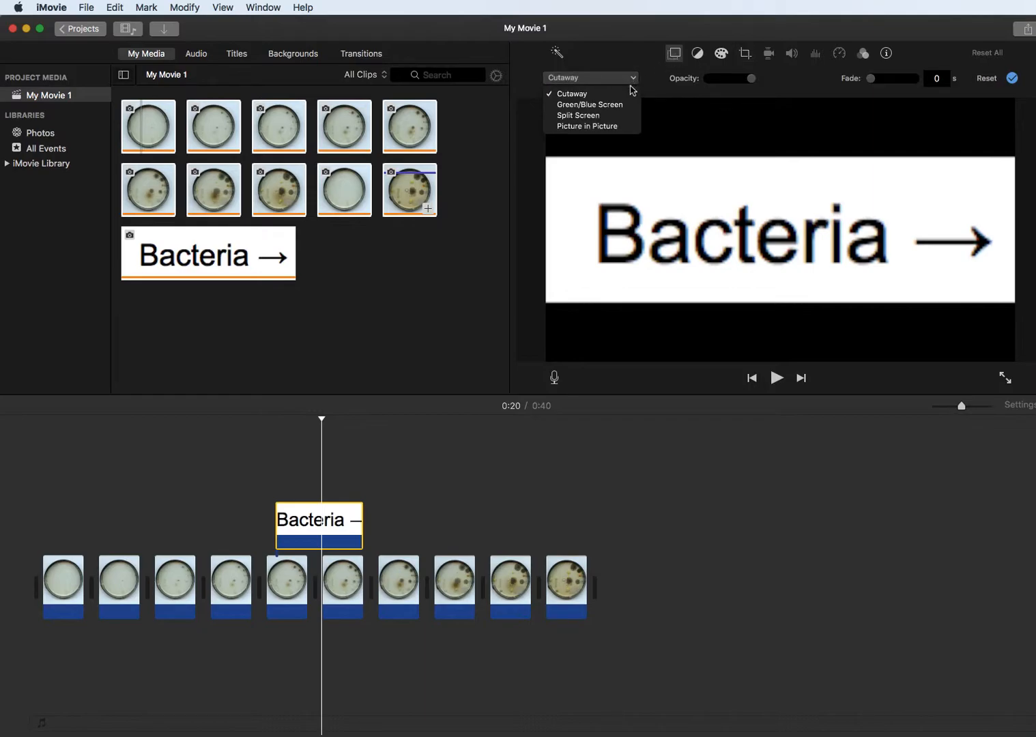
click(618, 126)
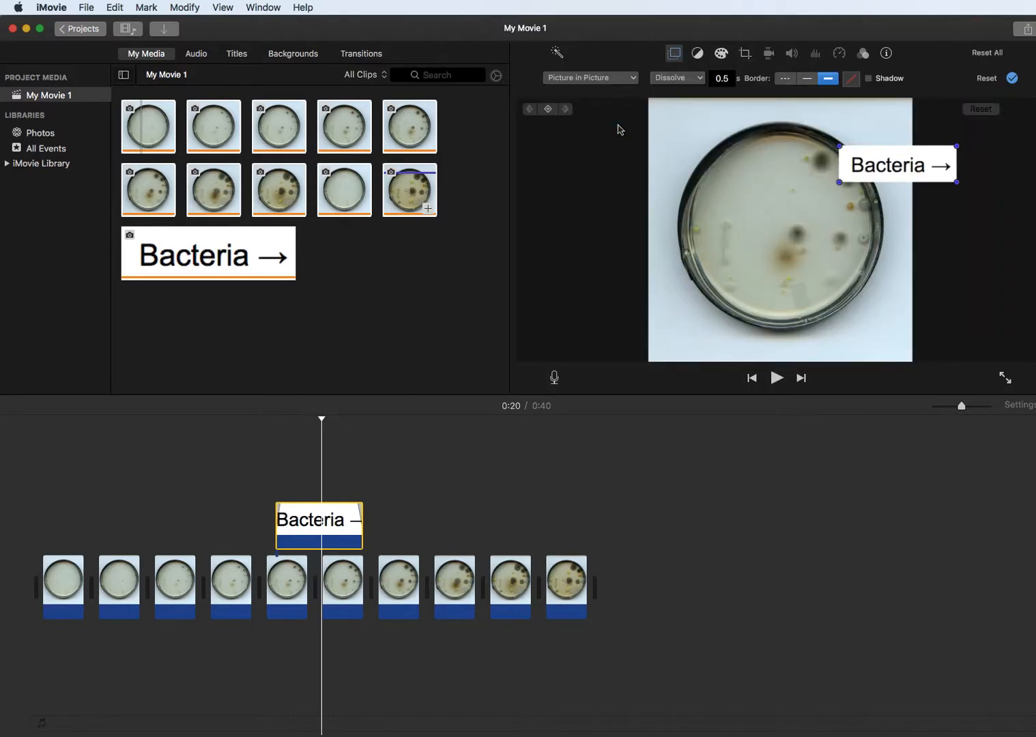
drag(894, 166, 726, 232)
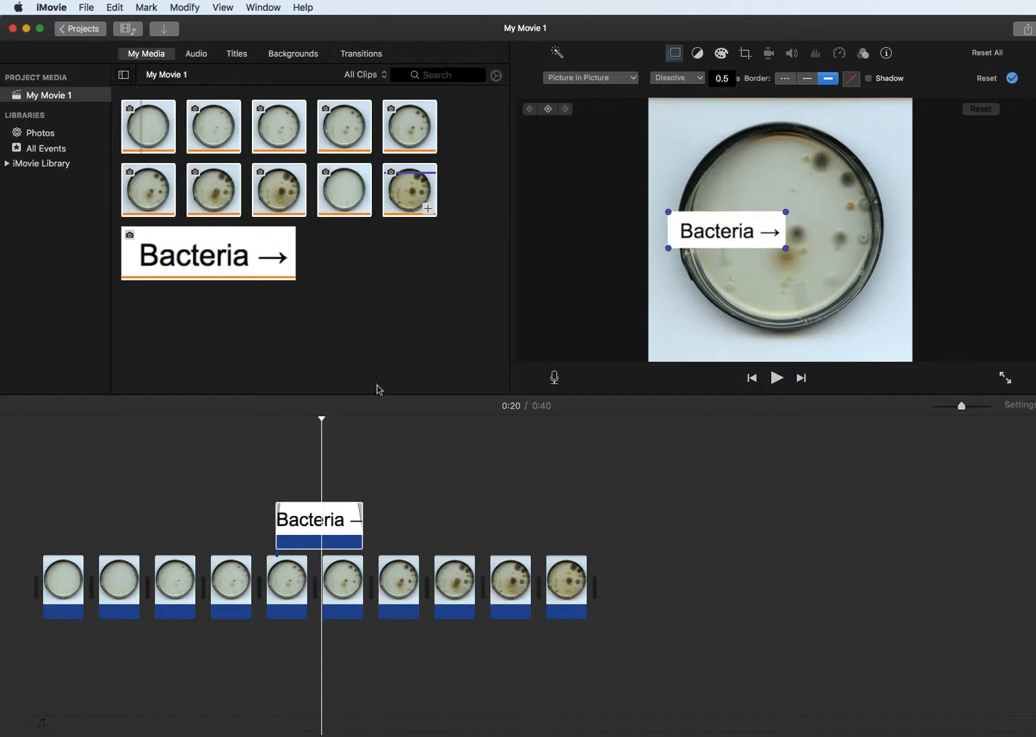
Play back the Bacteria overlay section and shorten the overlay so it ends over the first part of the sixth photo.
key(space)
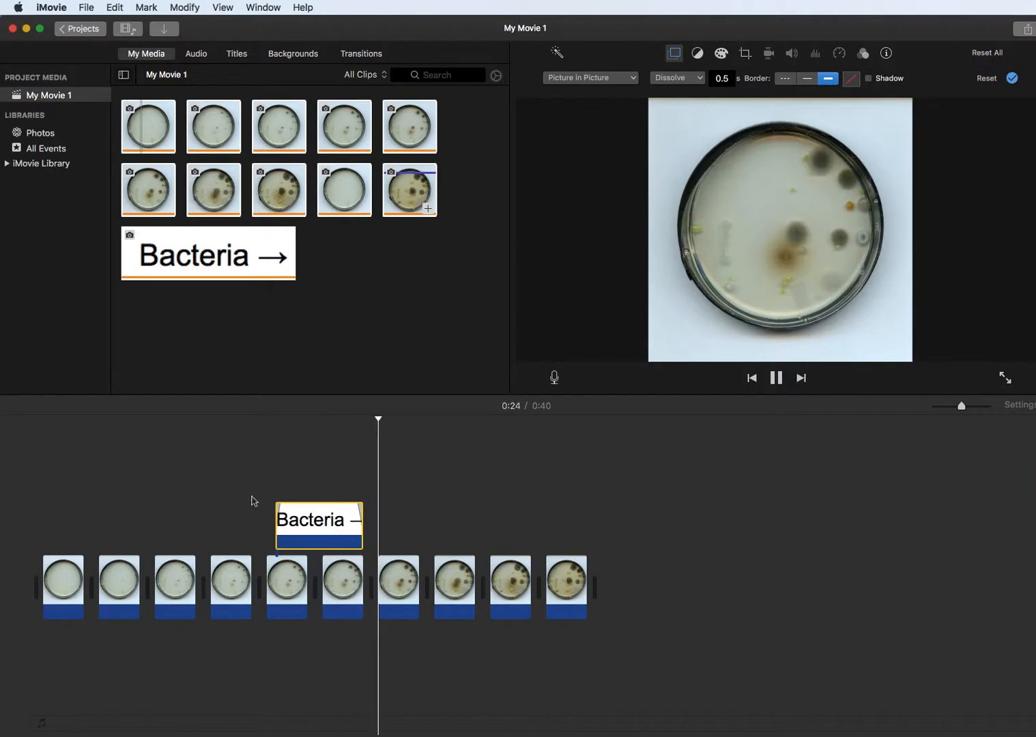
key(space)
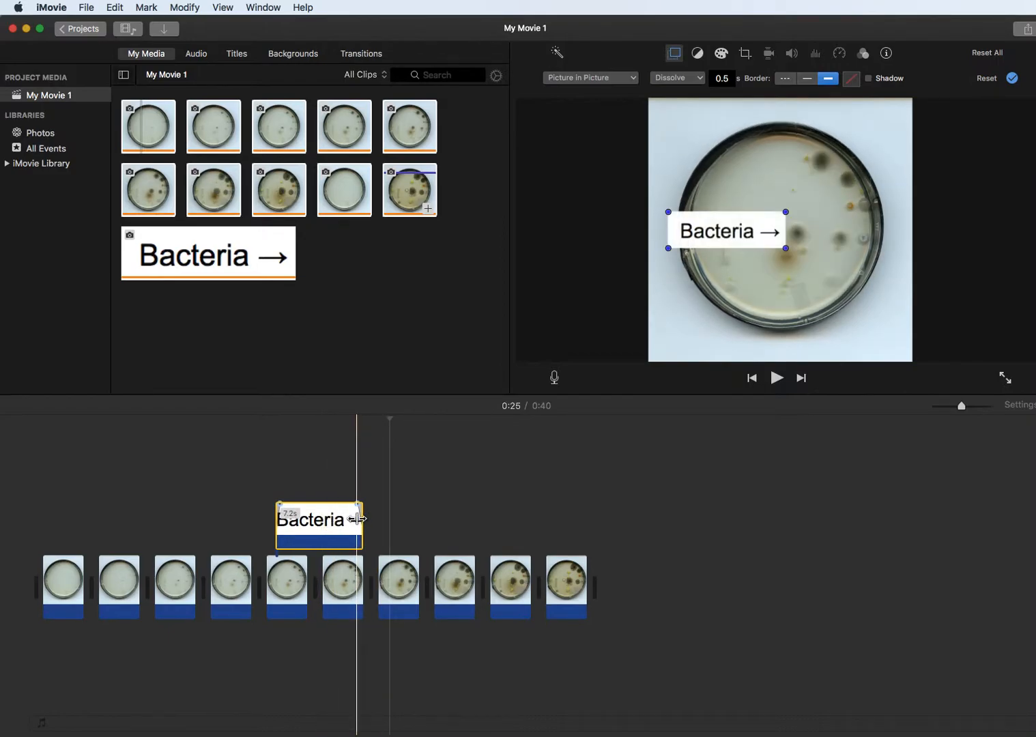
drag(362, 516, 335, 516)
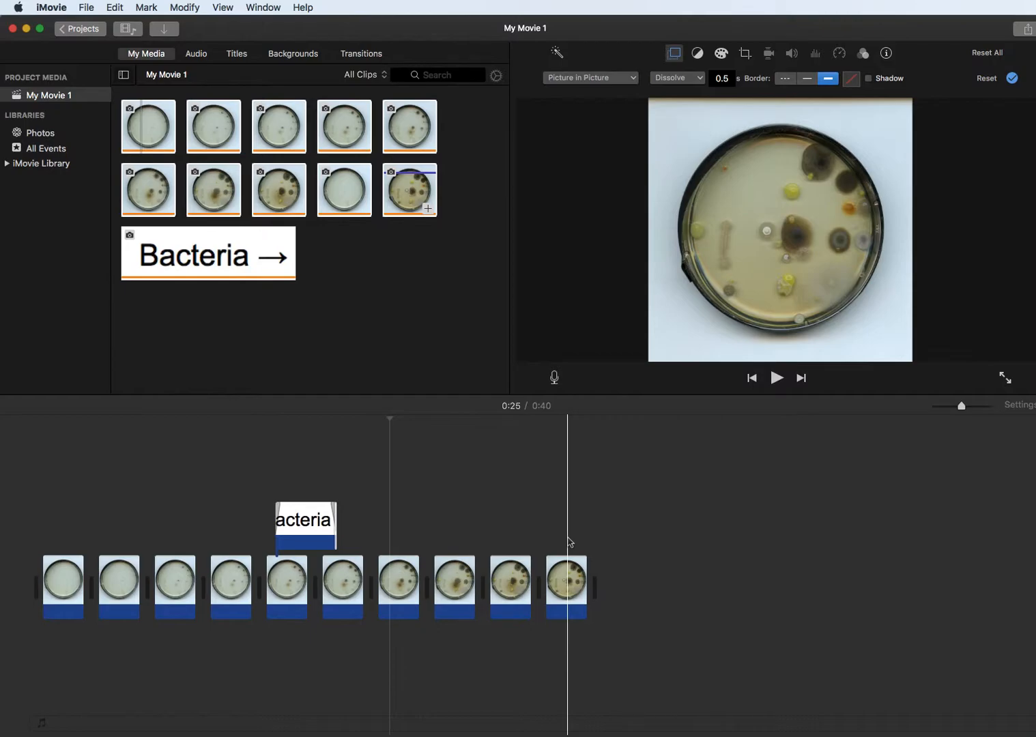
Switch to the Google Docs label document in Chrome, capture a screenshot of the "Fungus →" line, and preview it in Finder's Desktop folder.
key(super+Tab)
key(super+Tab)
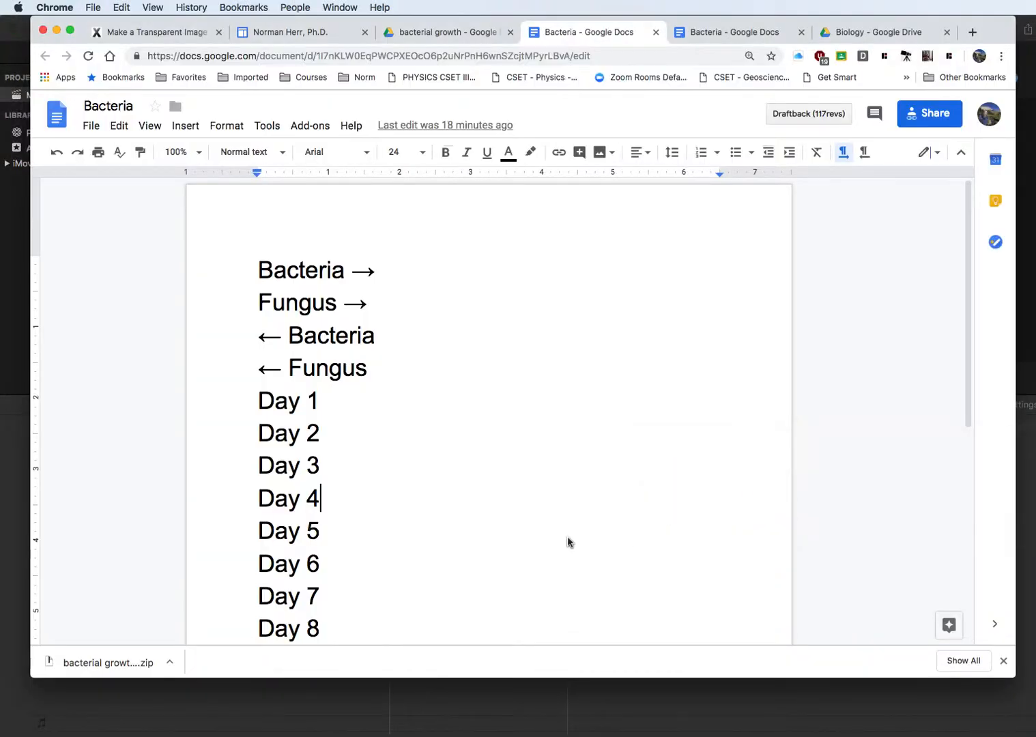
key(super+shift+4)
drag(256, 293, 368, 319)
key(super+Tab)
key(super+Tab)
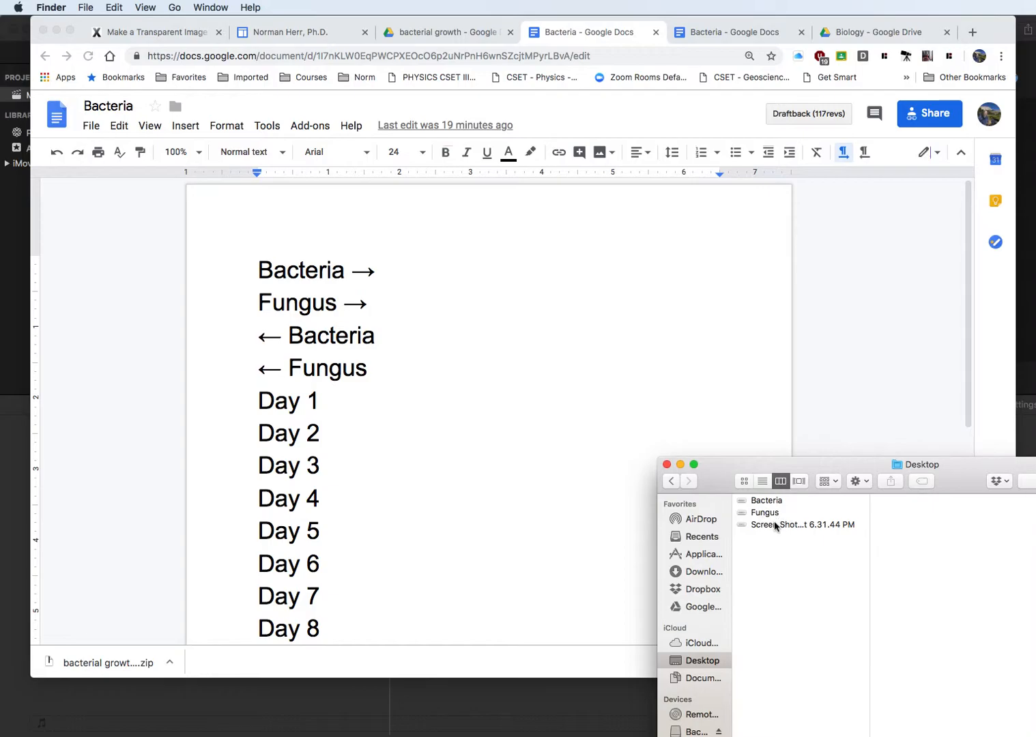
click(775, 527)
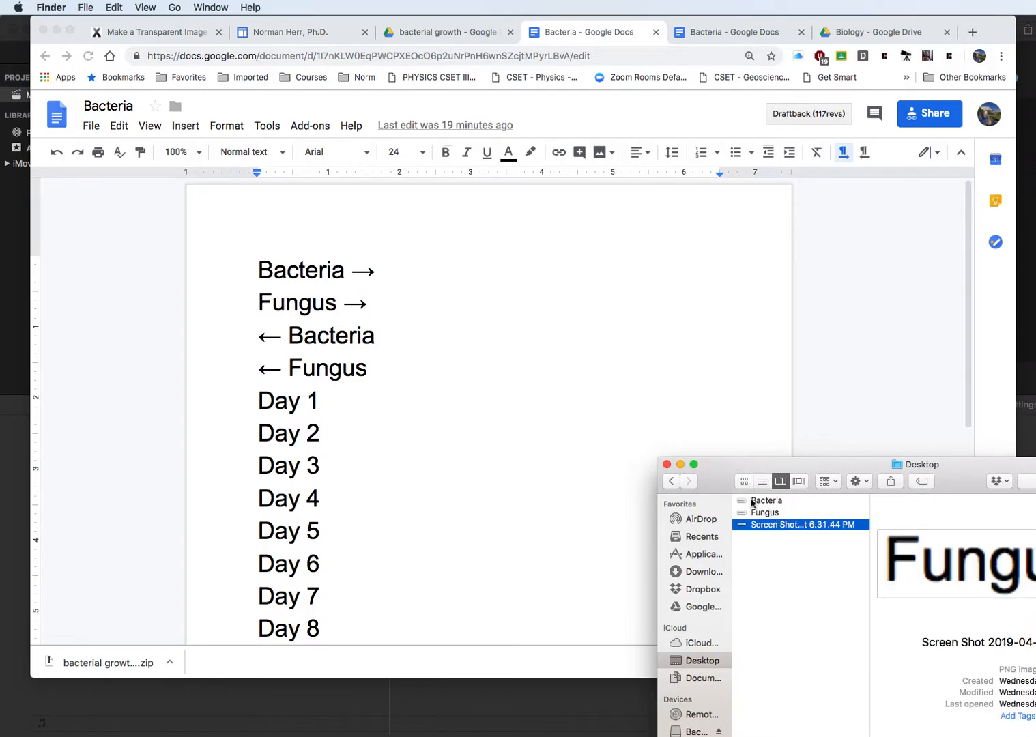
Add the Fungus image from Finder's Desktop folder to the iMovie timeline as an overlay starting above the eighth photo.
click(762, 514)
drag(764, 465, 879, 483)
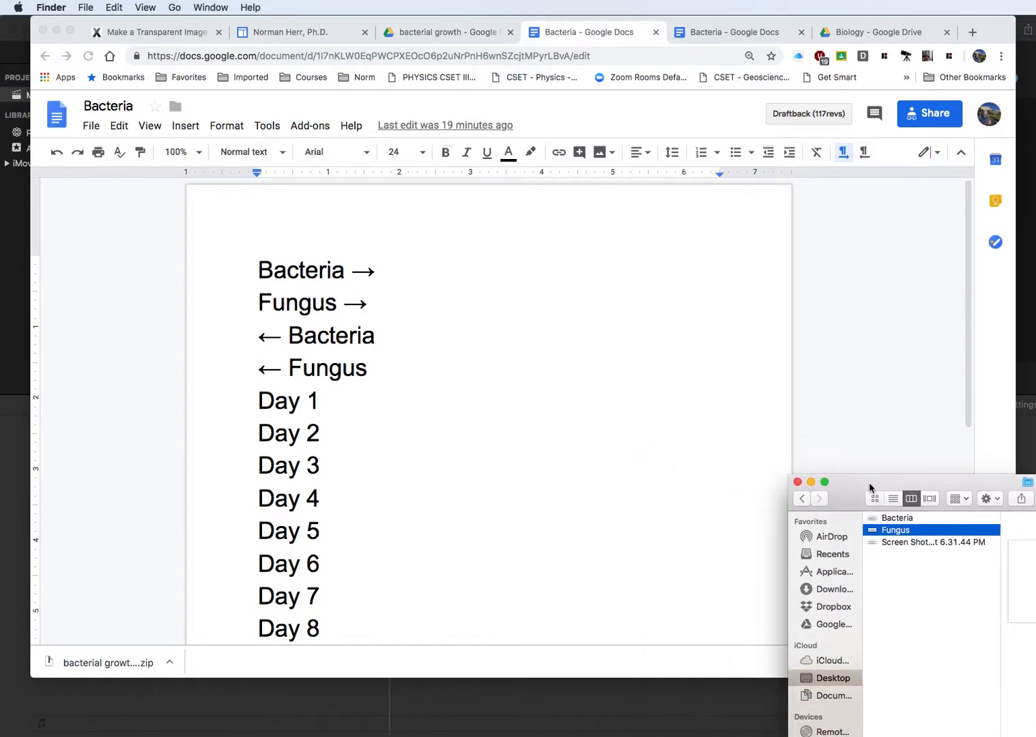
key(super+Tab)
key(super+Tab)
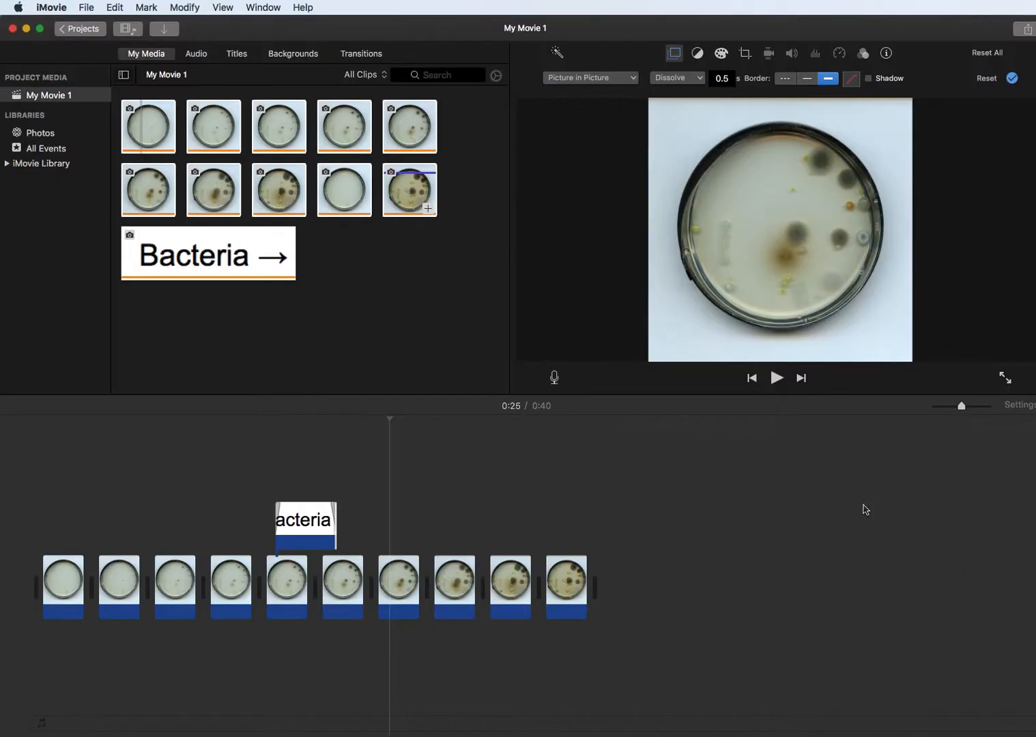
key(super+Tab)
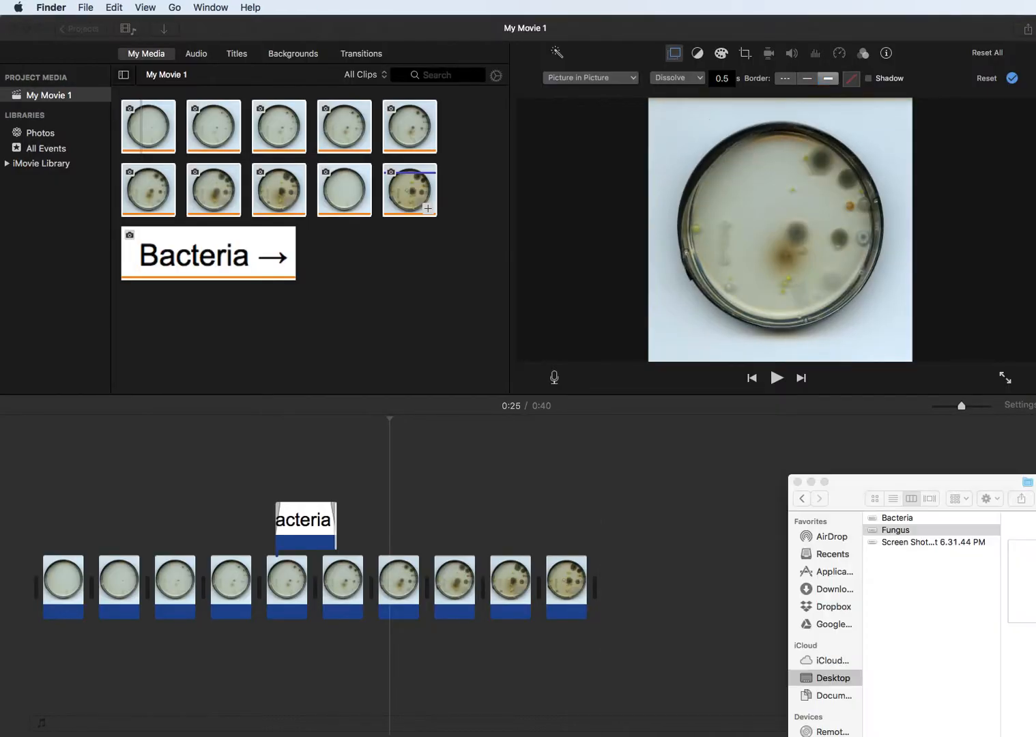
drag(878, 532, 454, 517)
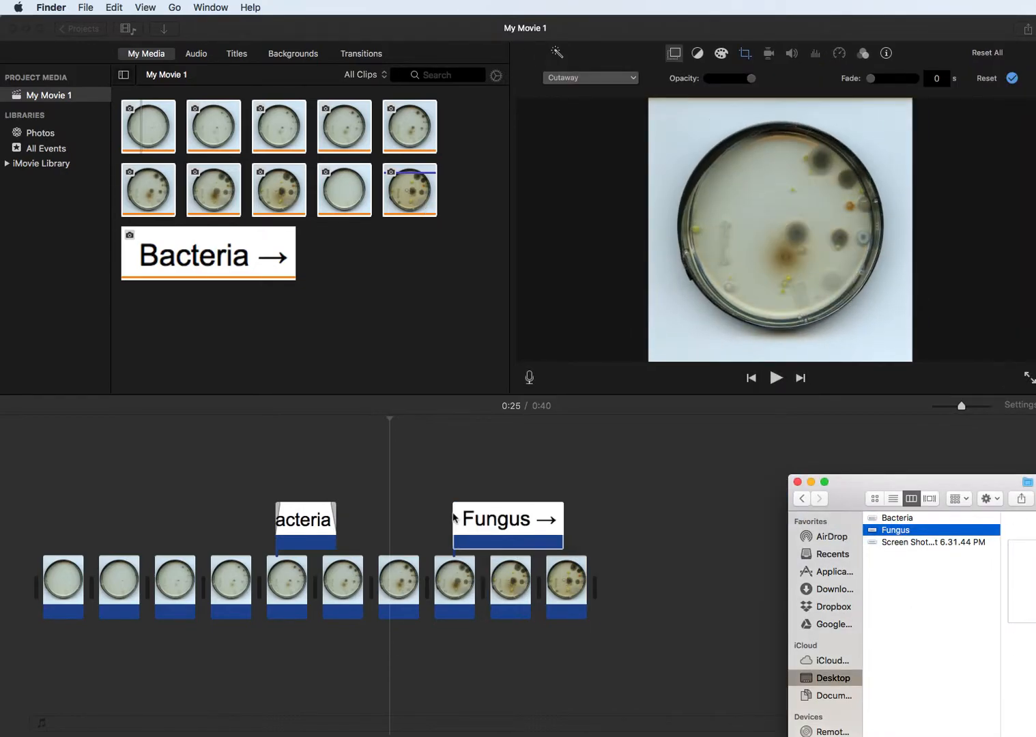
Make the Fungus overlay a small Picture in Picture on the upper-left part of the dish and set its crop style to Fit.
click(634, 81)
click(623, 126)
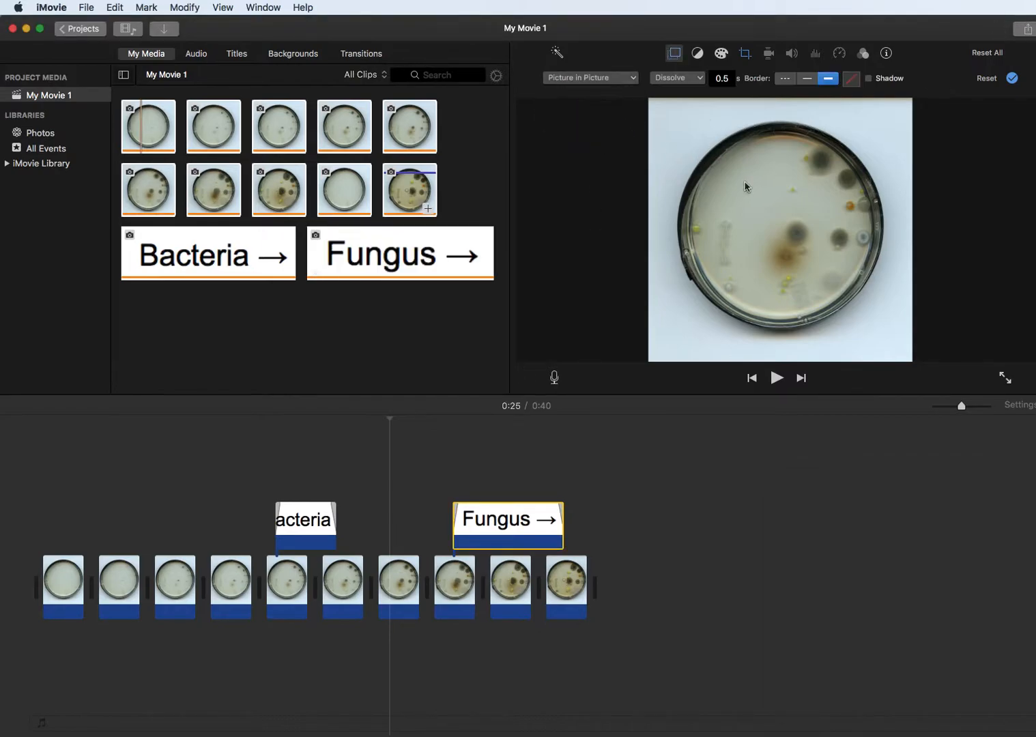
click(540, 522)
drag(840, 131, 754, 212)
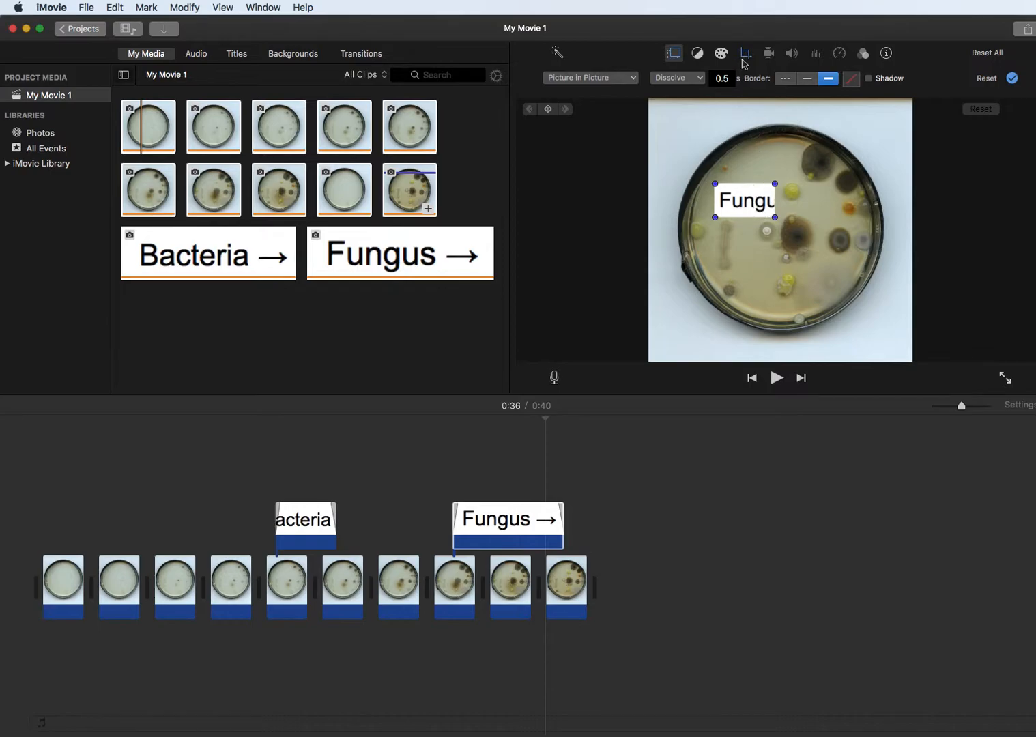
click(745, 53)
click(578, 80)
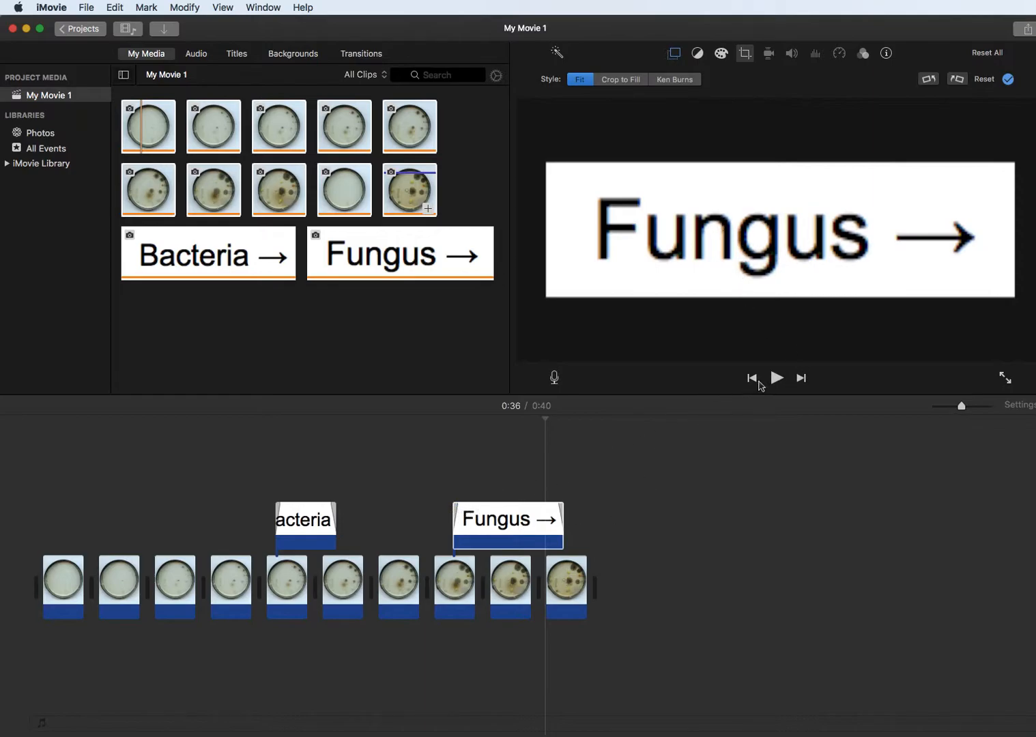
Play the movie from the eighth photo to check the Fungus overlay.
click(465, 577)
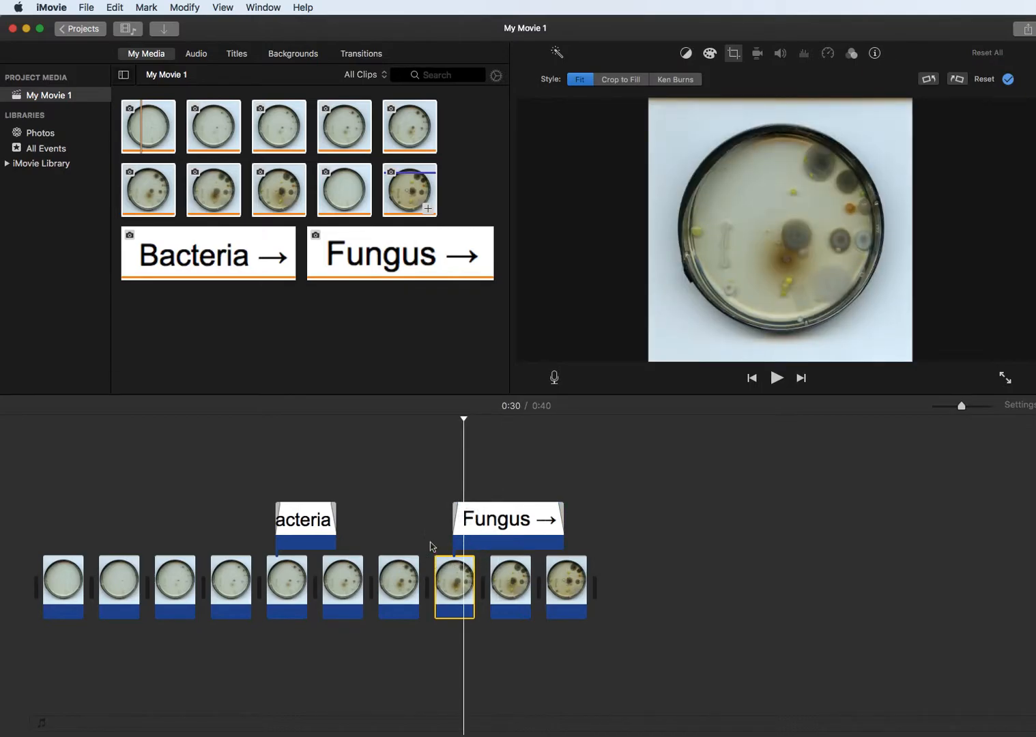
key(space)
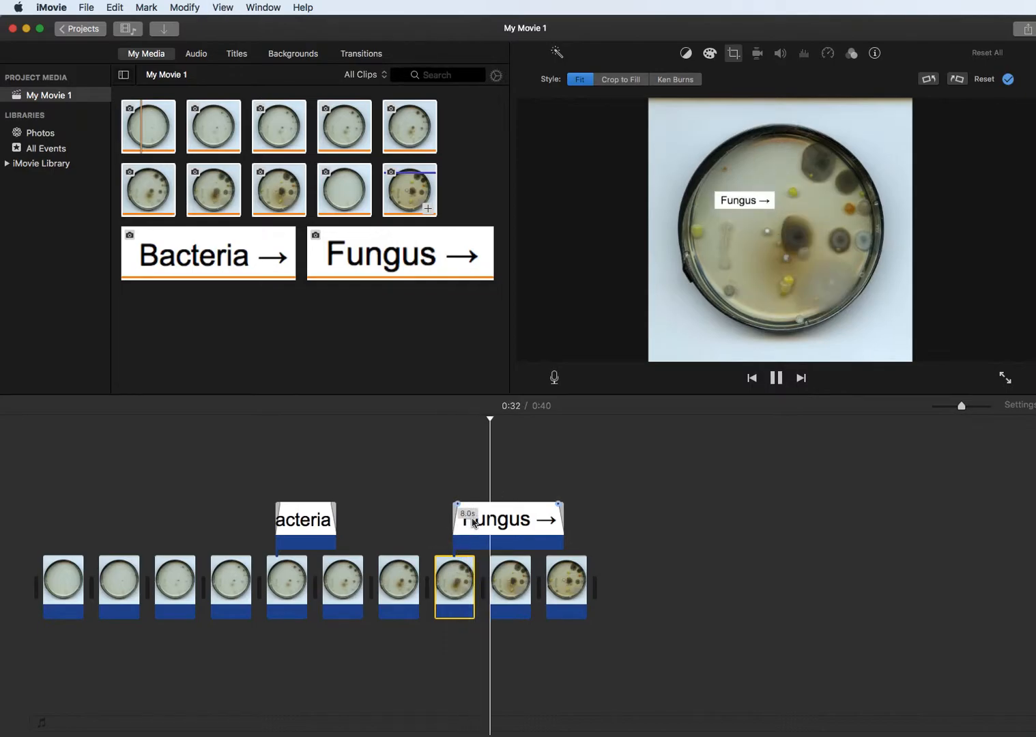
click(702, 512)
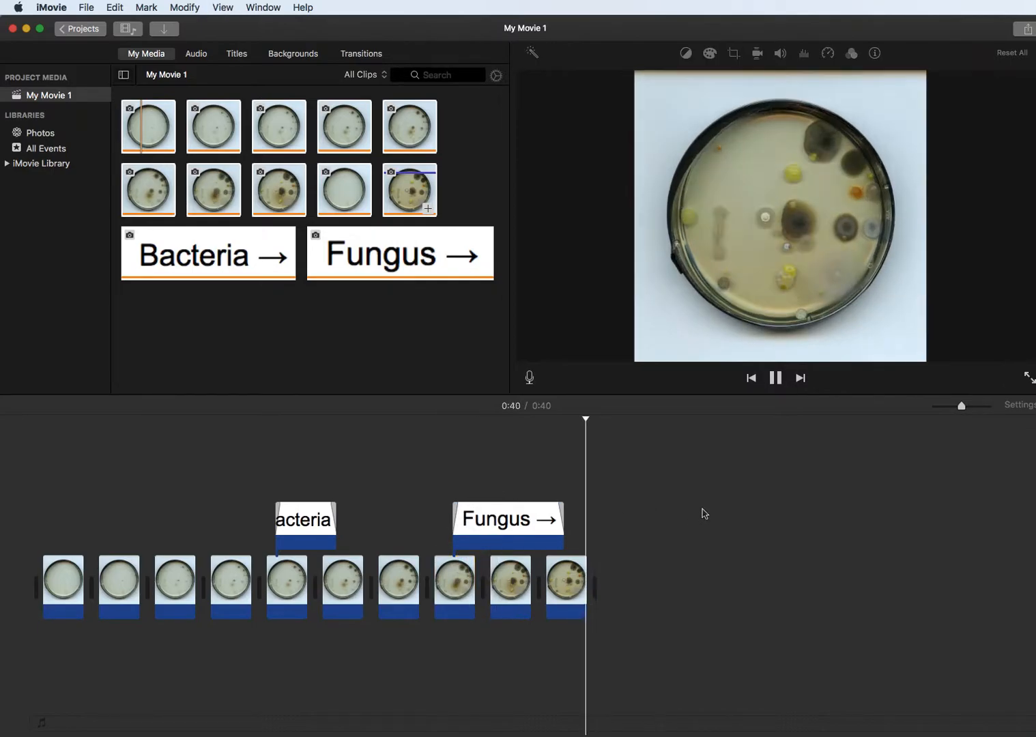
Try to pick up the Fungus label directly in the preview to reposition it.
click(479, 536)
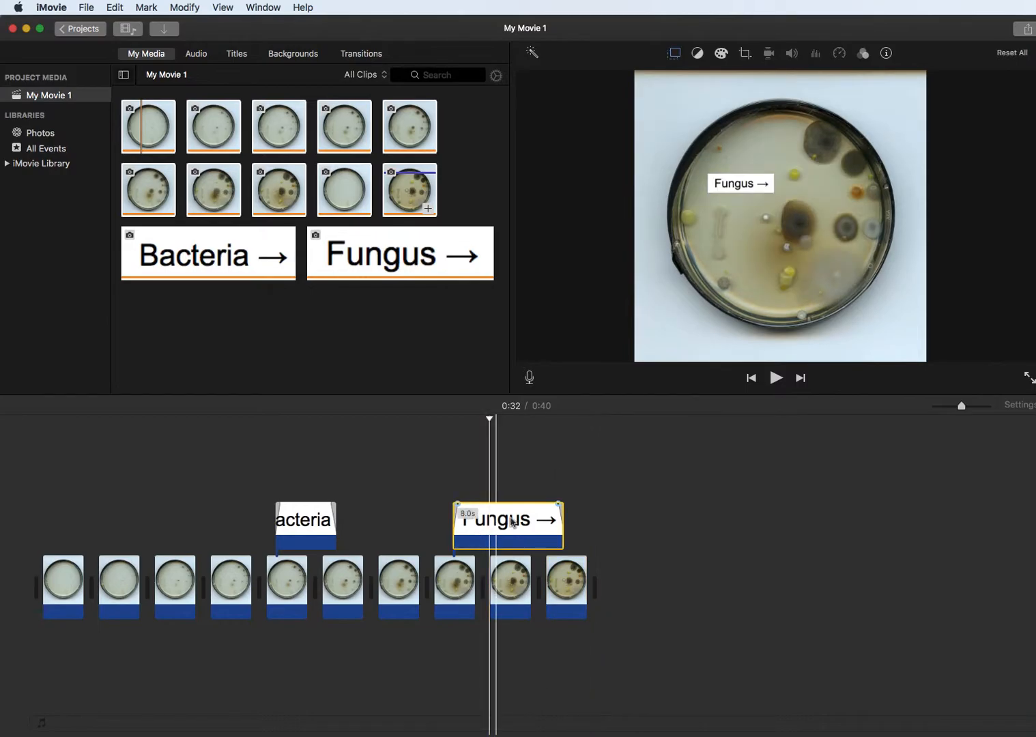
click(744, 192)
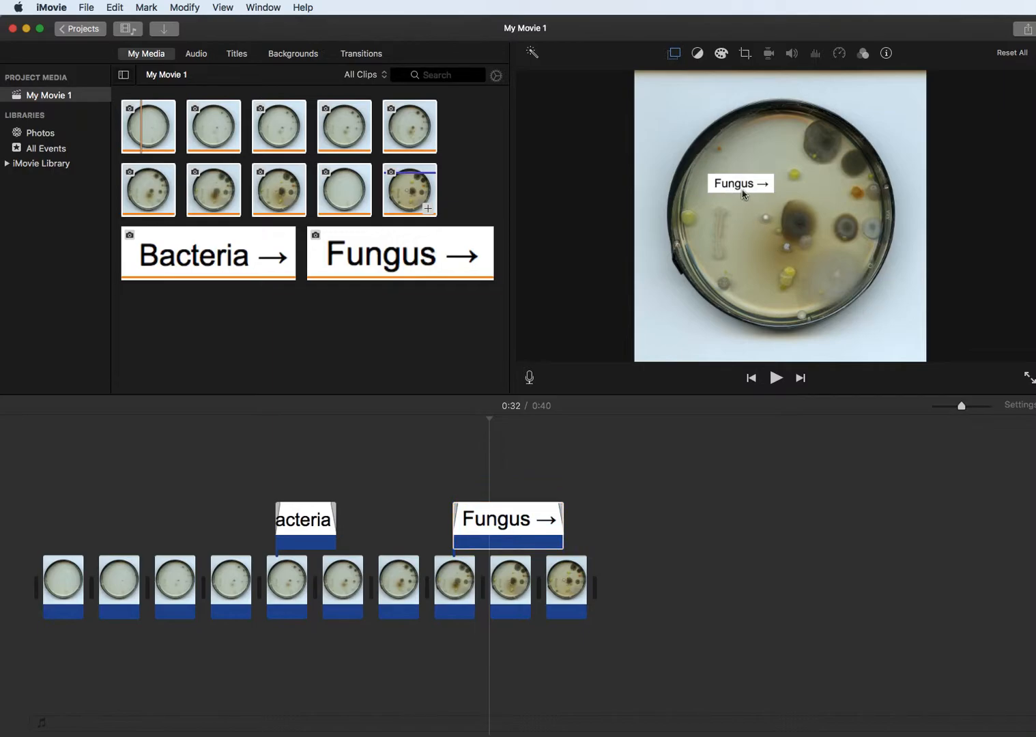
click(505, 526)
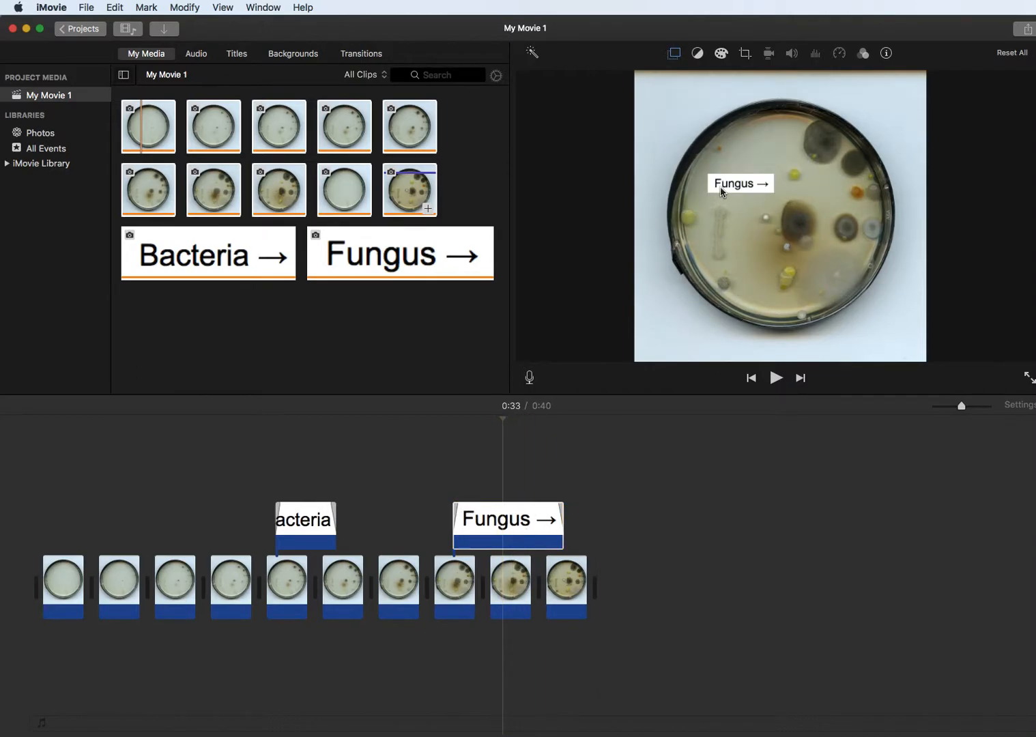
click(453, 575)
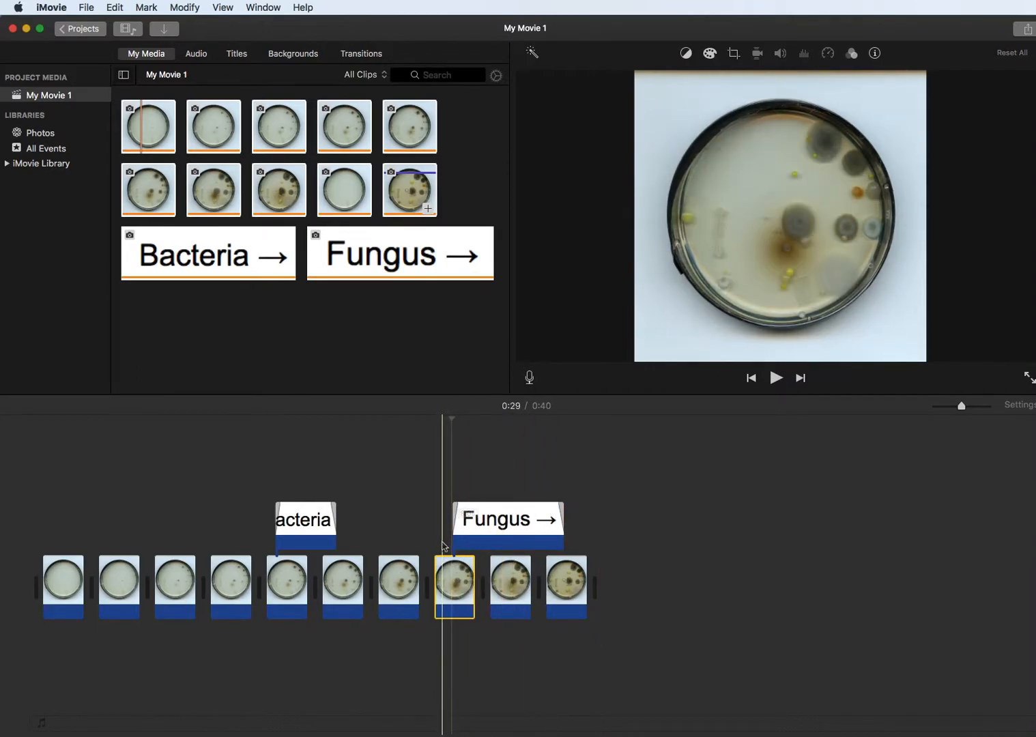
click(469, 538)
click(727, 193)
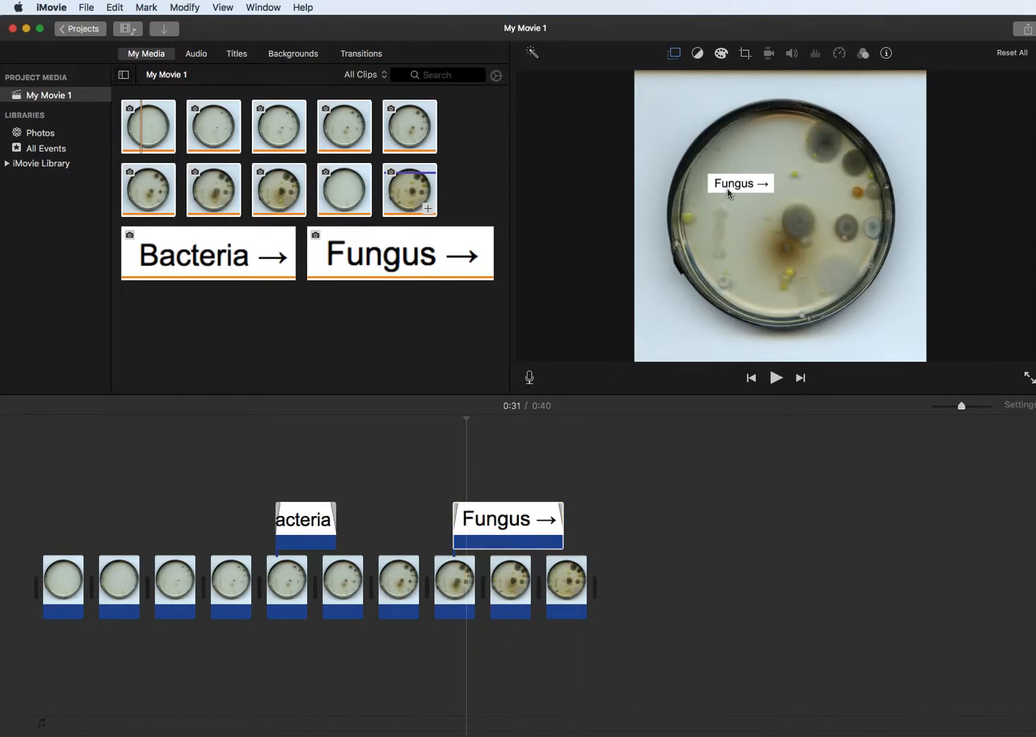
click(456, 581)
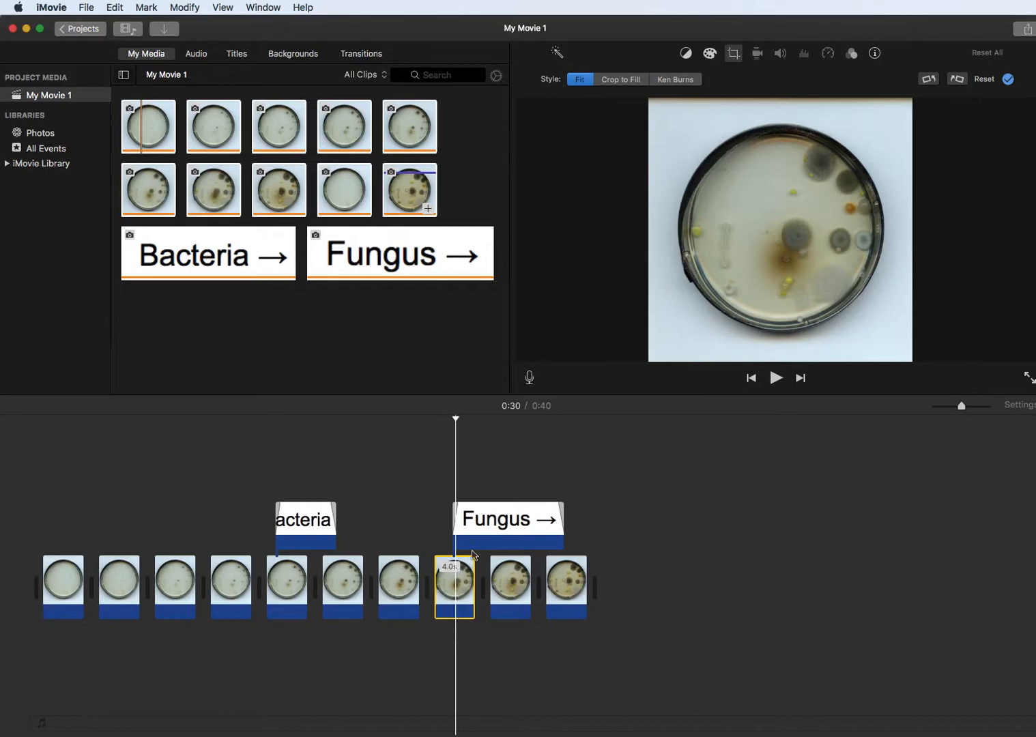
click(506, 536)
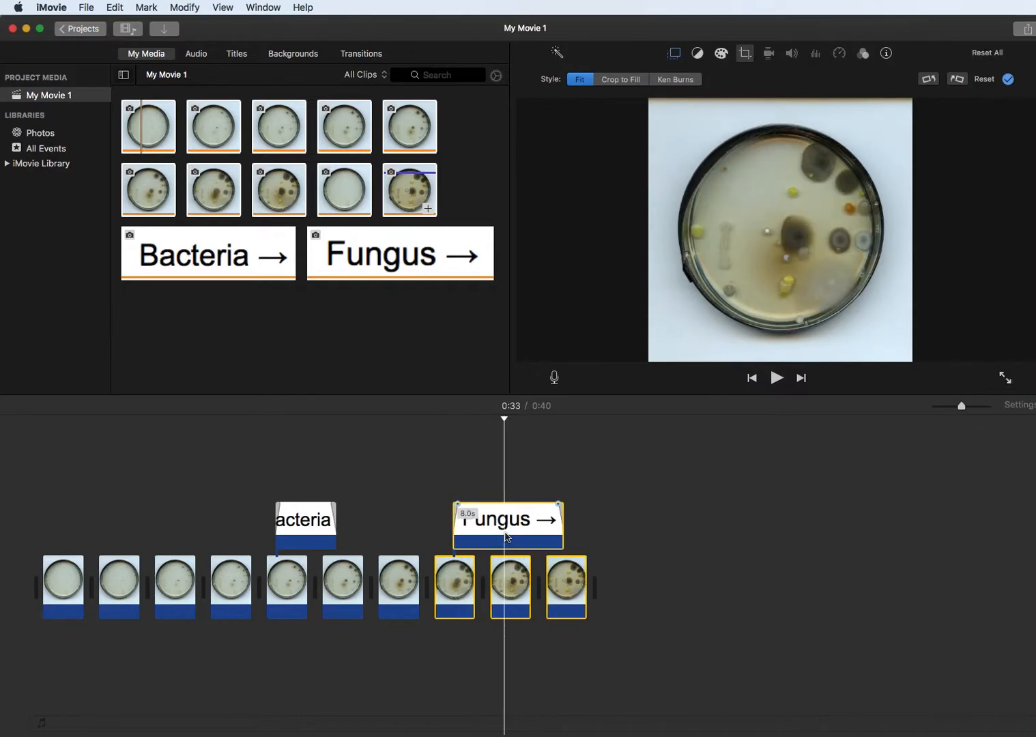
Reopen the Fungus overlay's Picture in Picture settings and move the label to the lower centre of the dish, below the central dark colony.
click(518, 534)
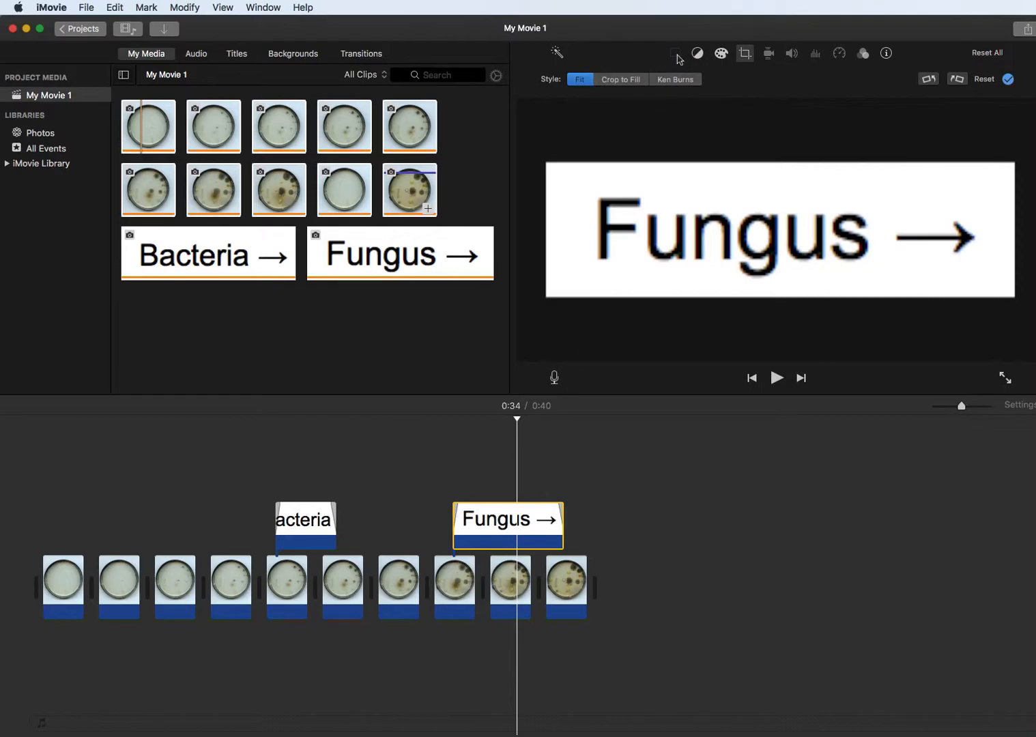
click(675, 54)
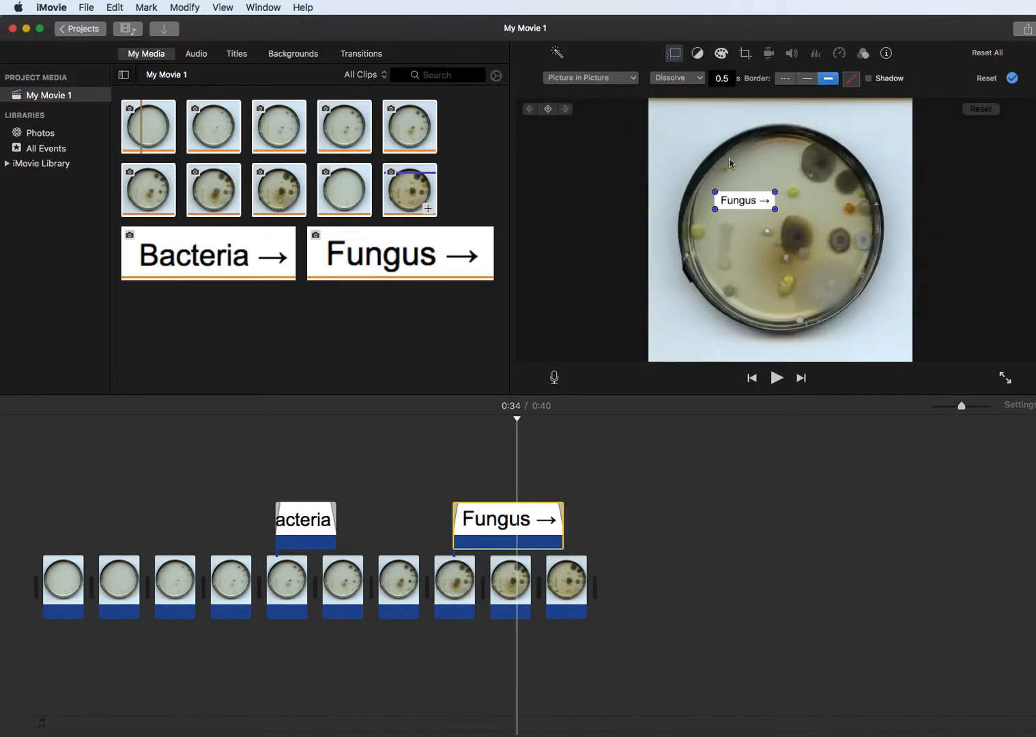
drag(743, 204, 788, 287)
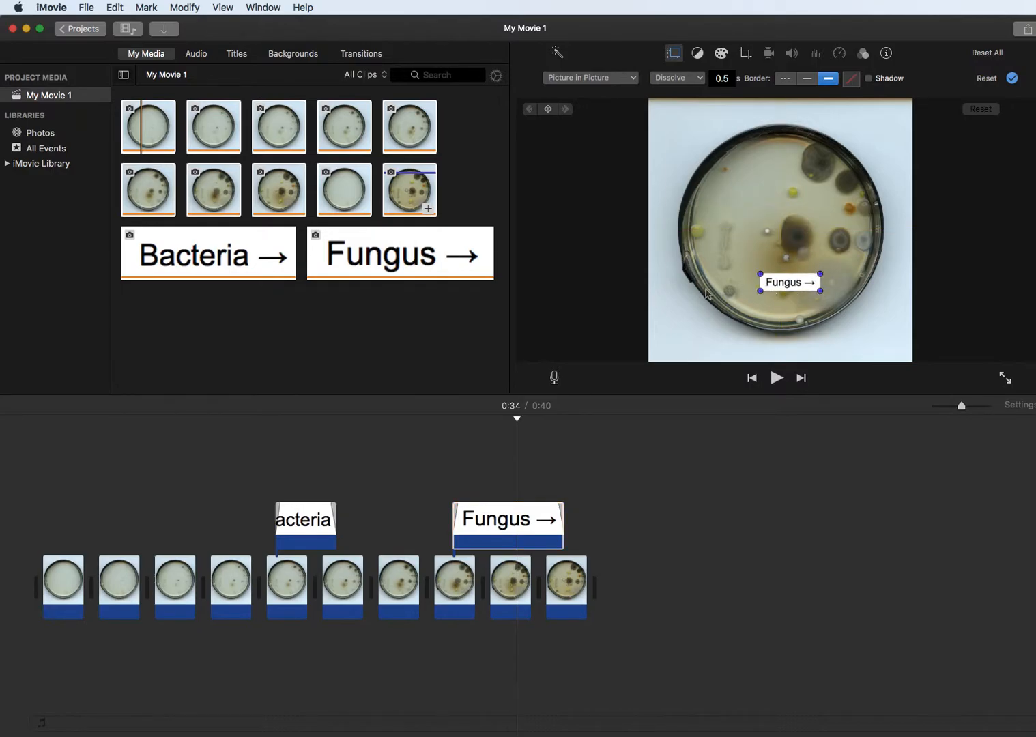
Play the movie from the second photo to check how the Bacteria and Fungus labels appear over the dish.
click(131, 474)
key(space)
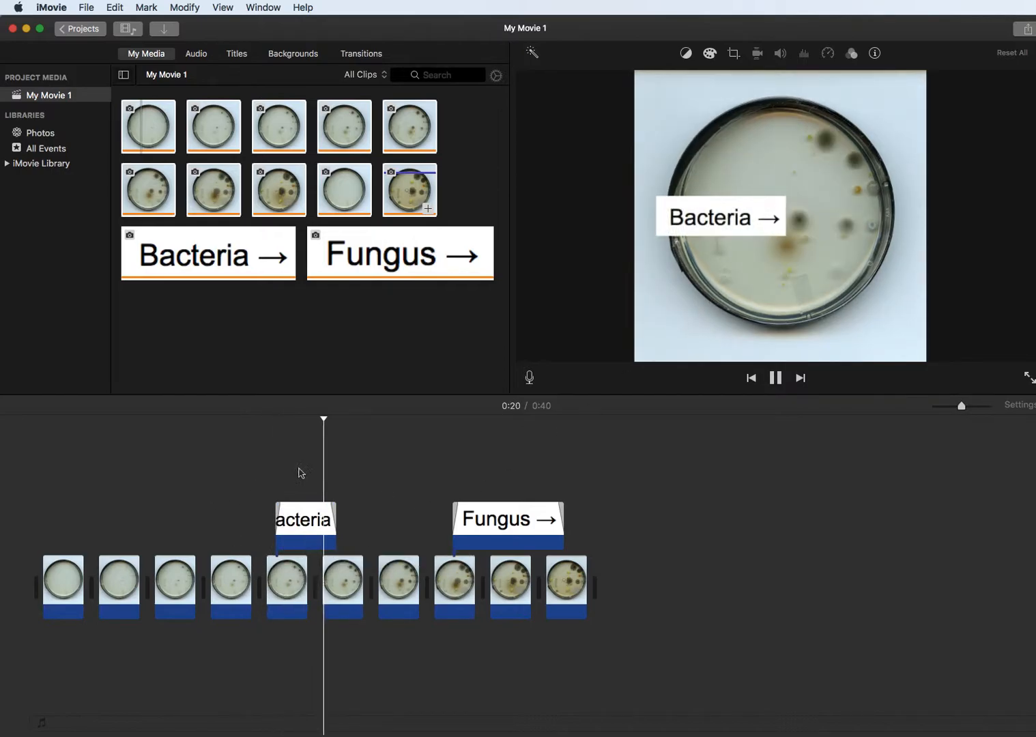
click(422, 538)
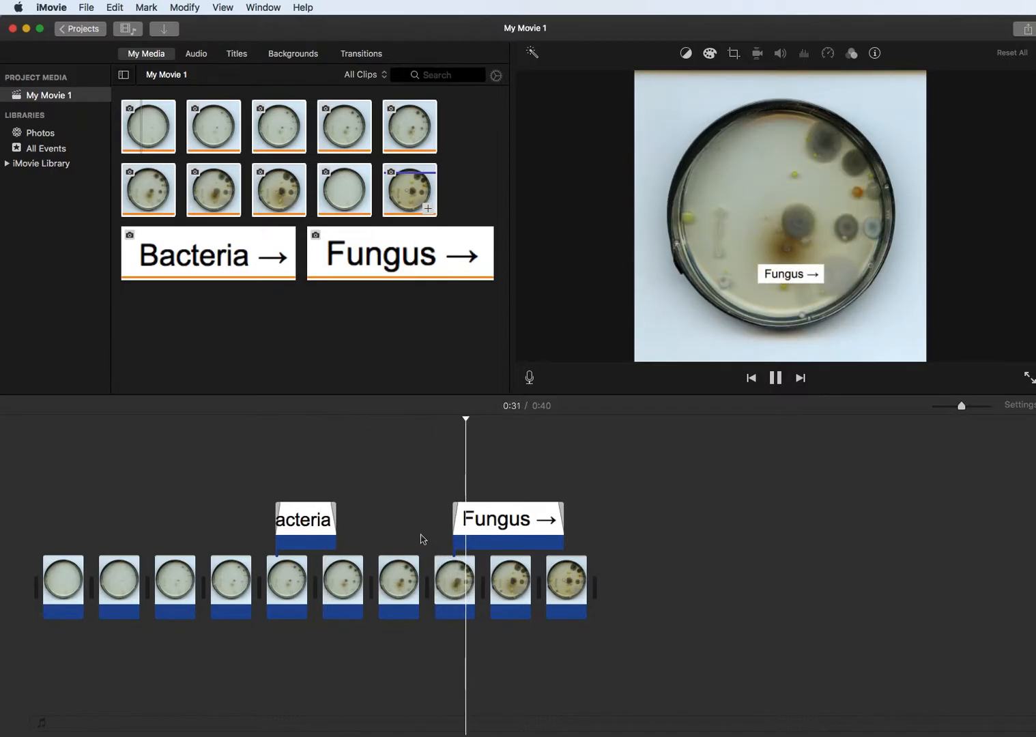
key(space)
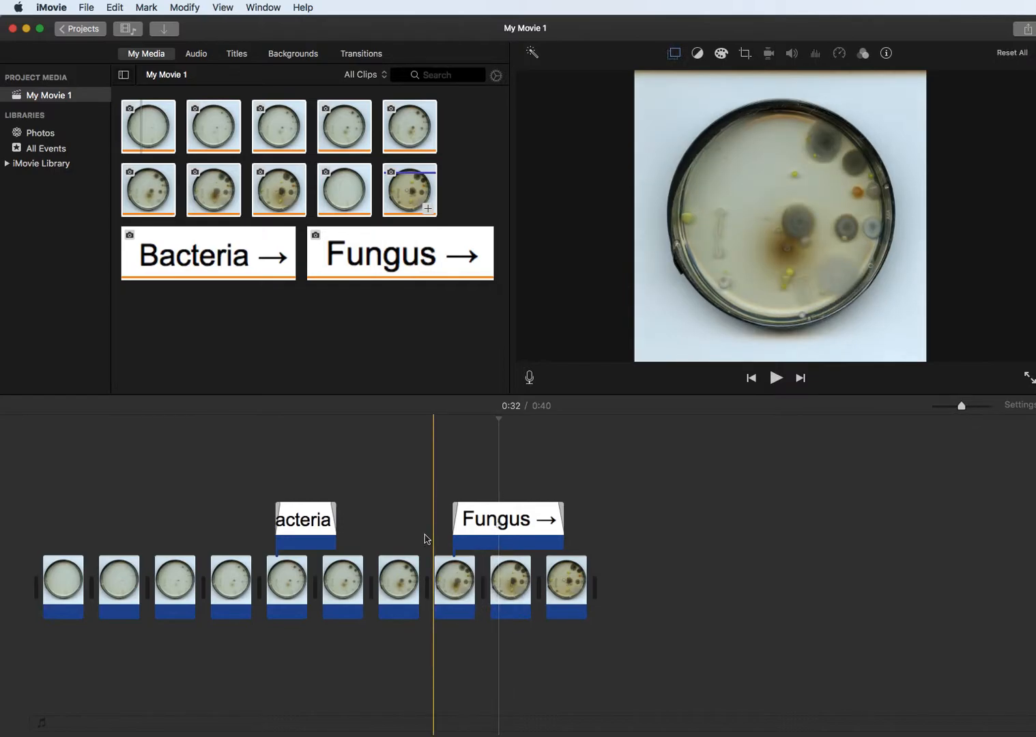
Browse the title styles and add the Line title over the first petri dish photo at the start of the movie.
click(237, 56)
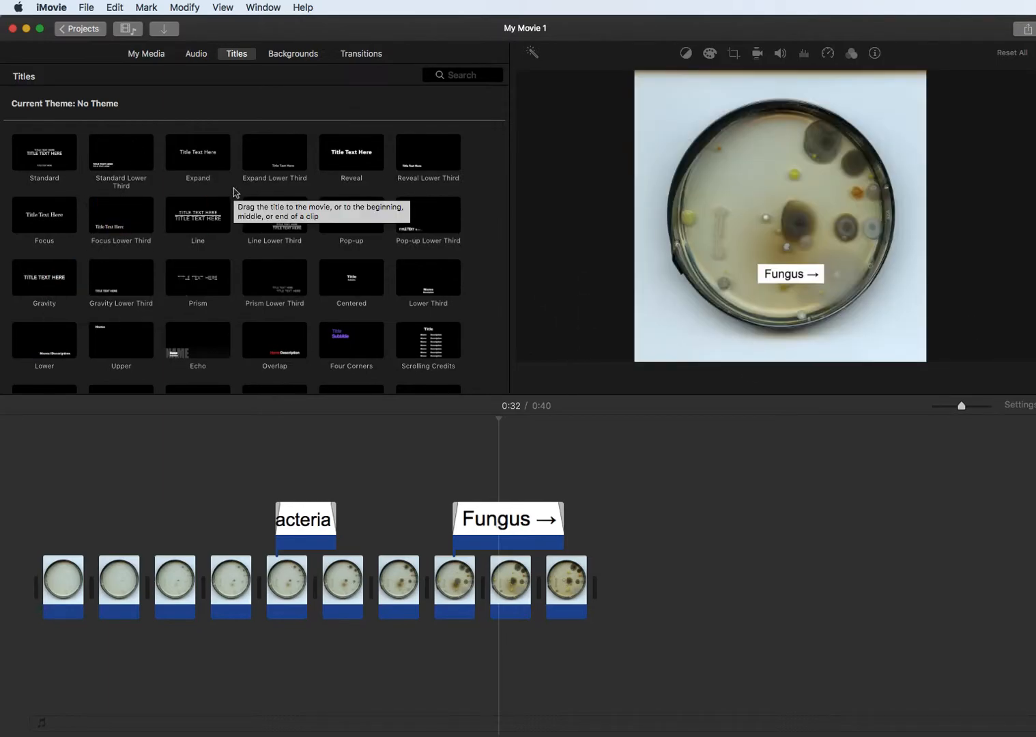
click(118, 166)
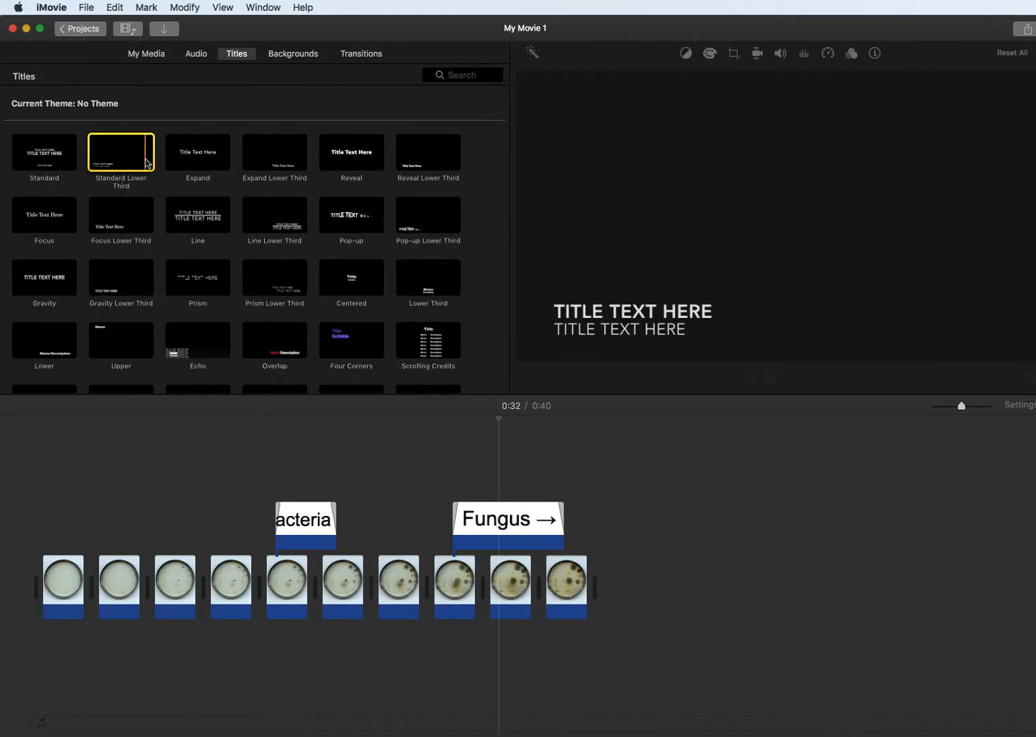
click(198, 220)
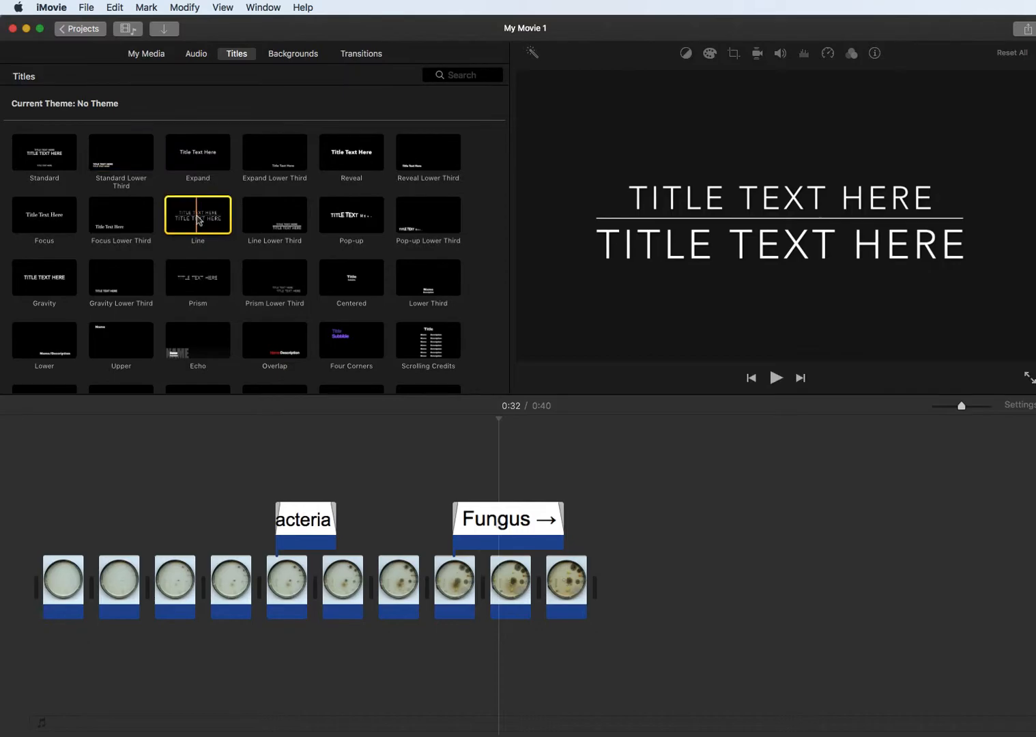
drag(198, 220, 63, 481)
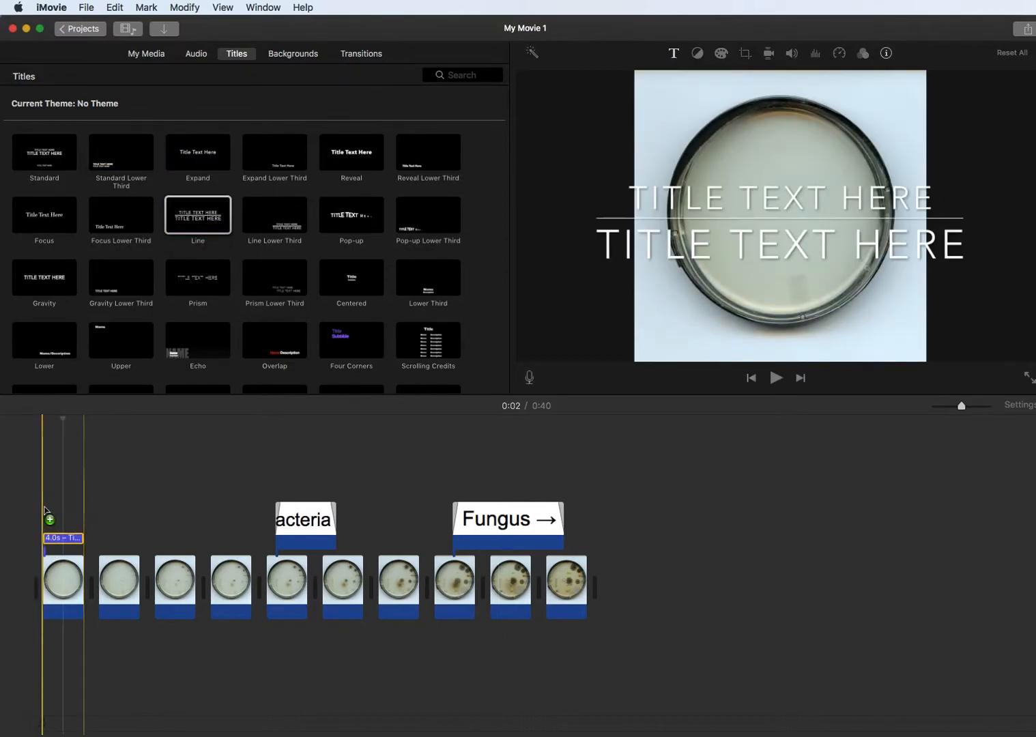
Set the opening title's upper line to "BACTERIAL GROWTH" and its lower line to "DAYS 1-10".
drag(665, 215, 894, 223)
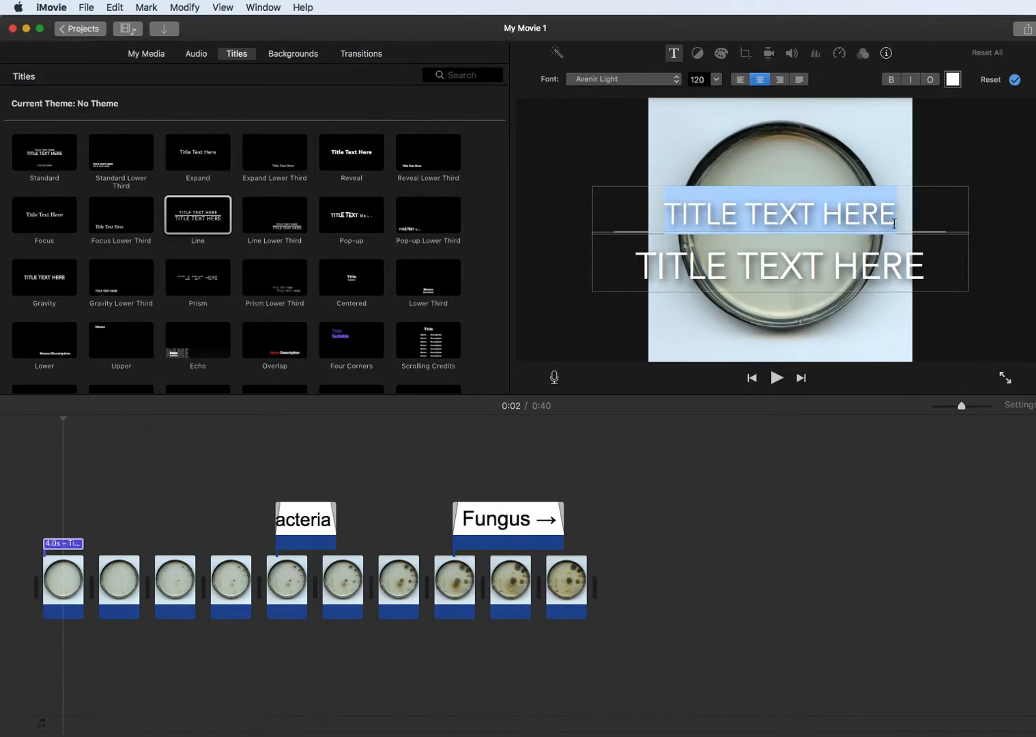
text(BACTERIAL GROWTH)
click(745, 278)
drag(639, 267, 949, 284)
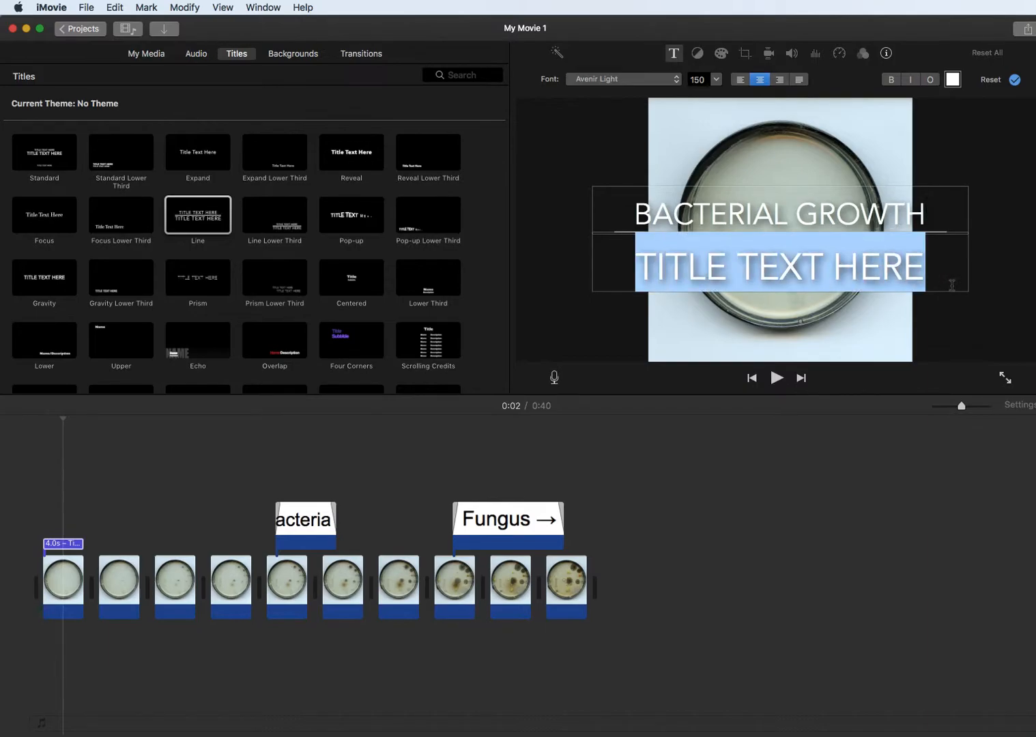
text(DAYS 1-10)
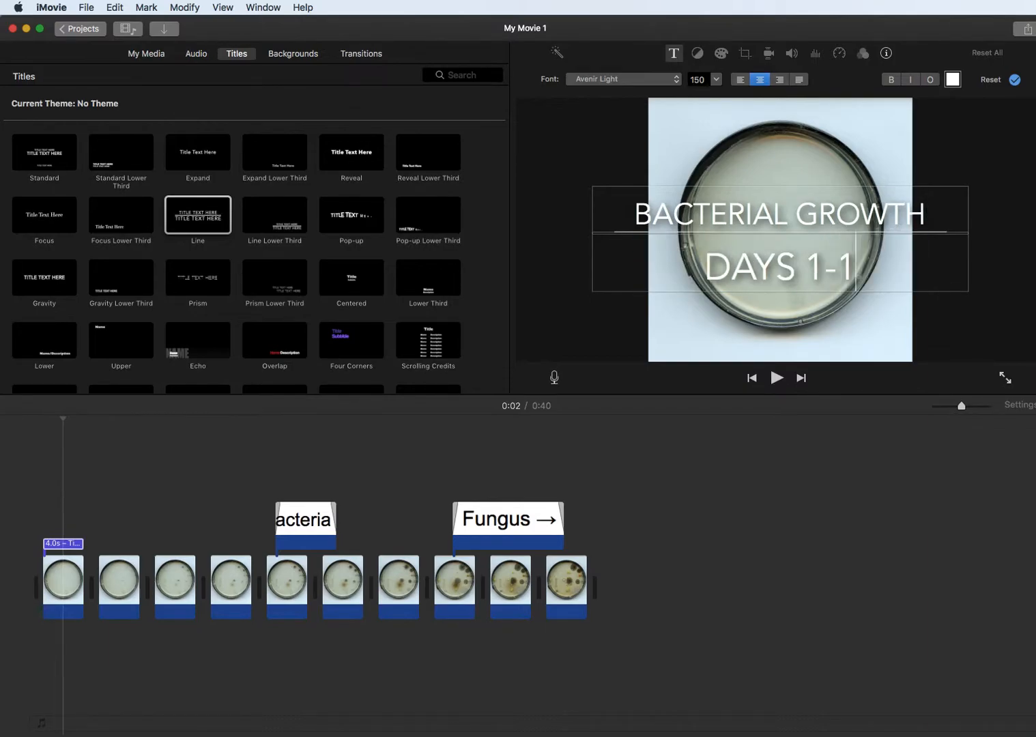
key(super+a)
Play the movie from the opening title and several later points to check the title and the Bacteria and Fungus labels.
click(280, 453)
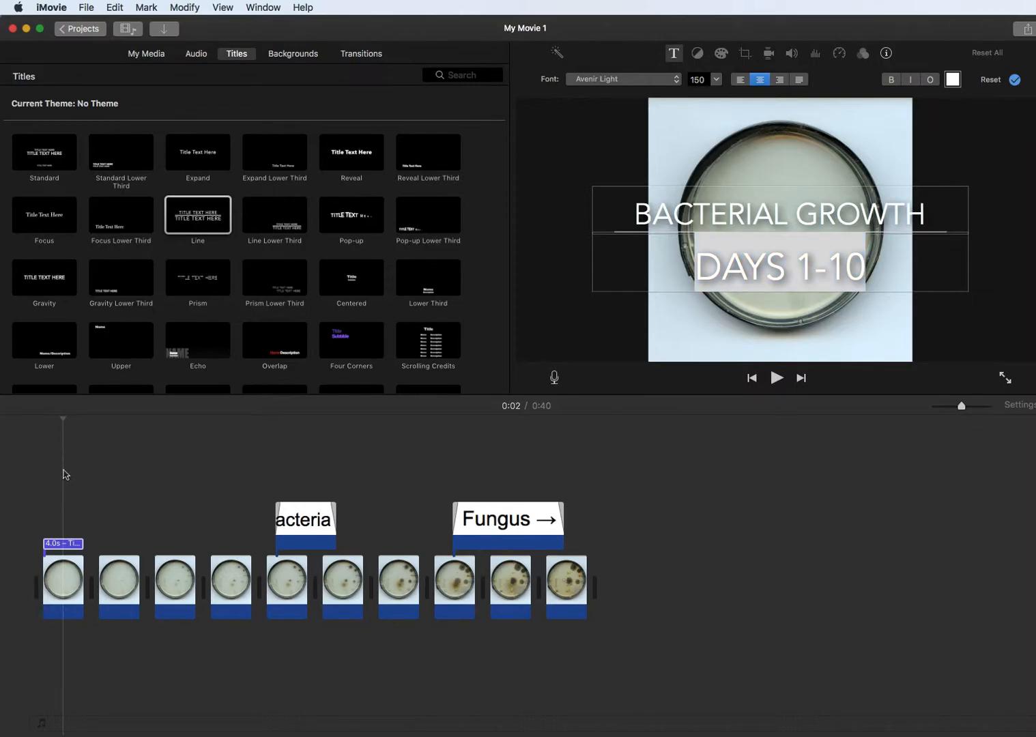
key(space)
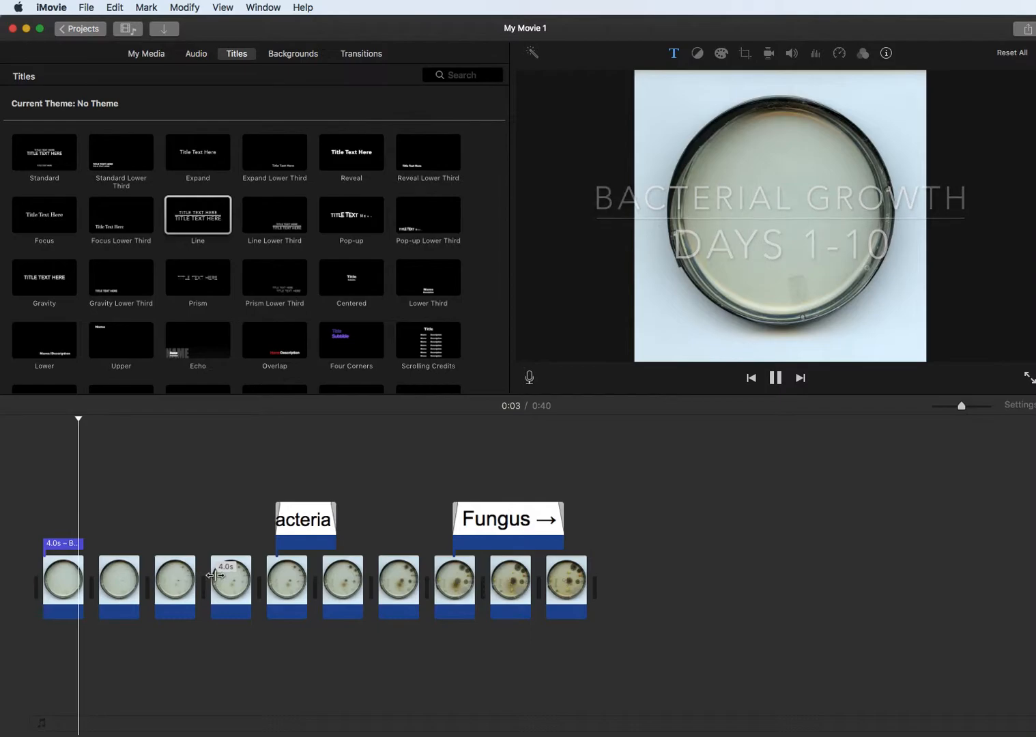
click(249, 539)
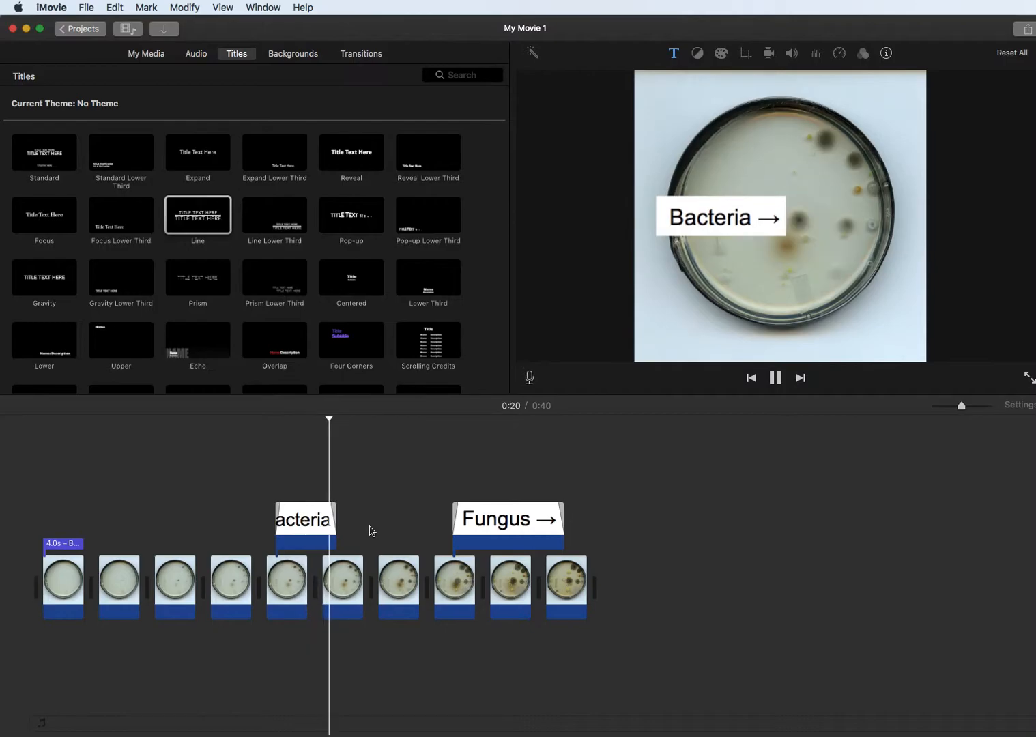
key(space)
click(455, 439)
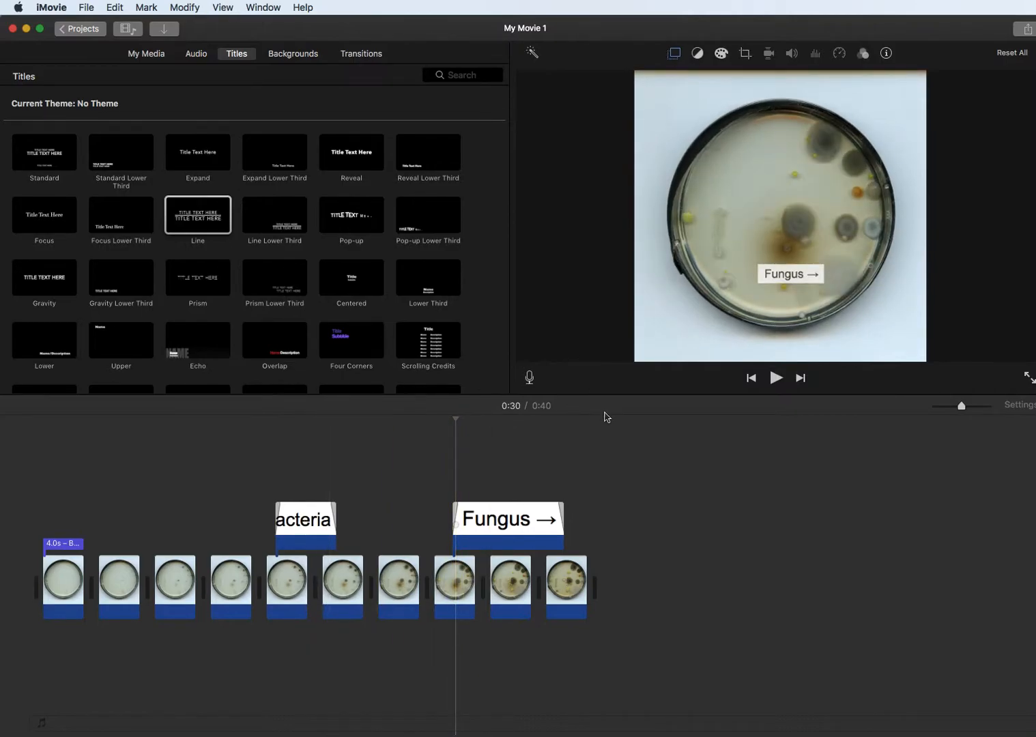
Record a voiceover of about 17 seconds, starting at the beginning of the fifth photo, just before the Bacteria label.
click(529, 377)
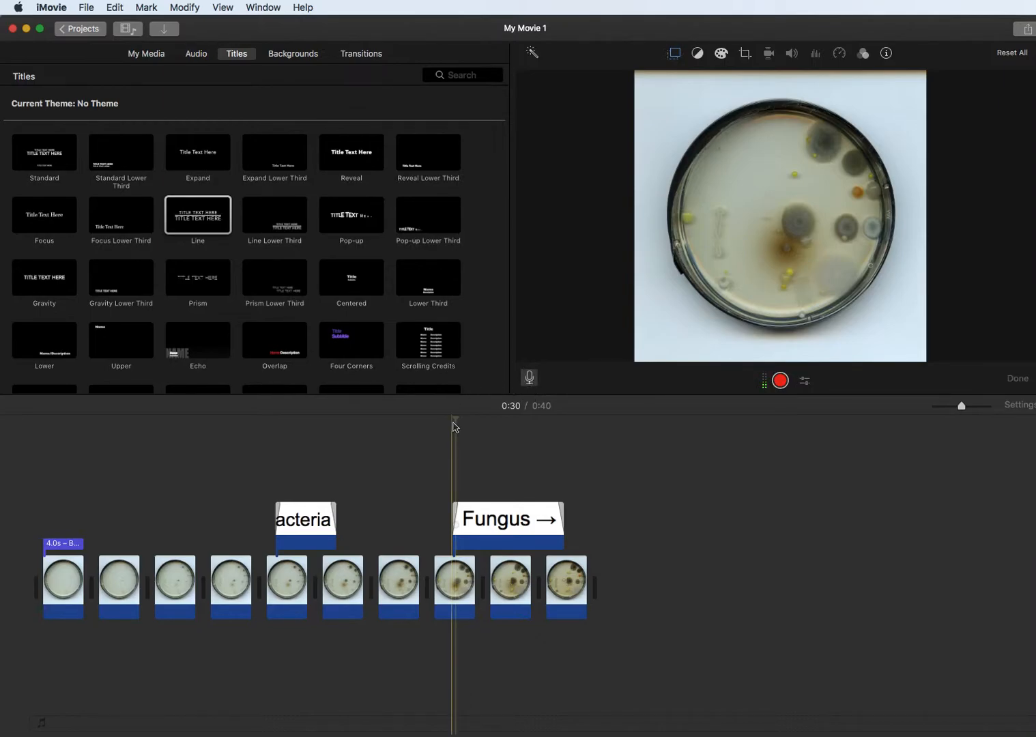
click(235, 434)
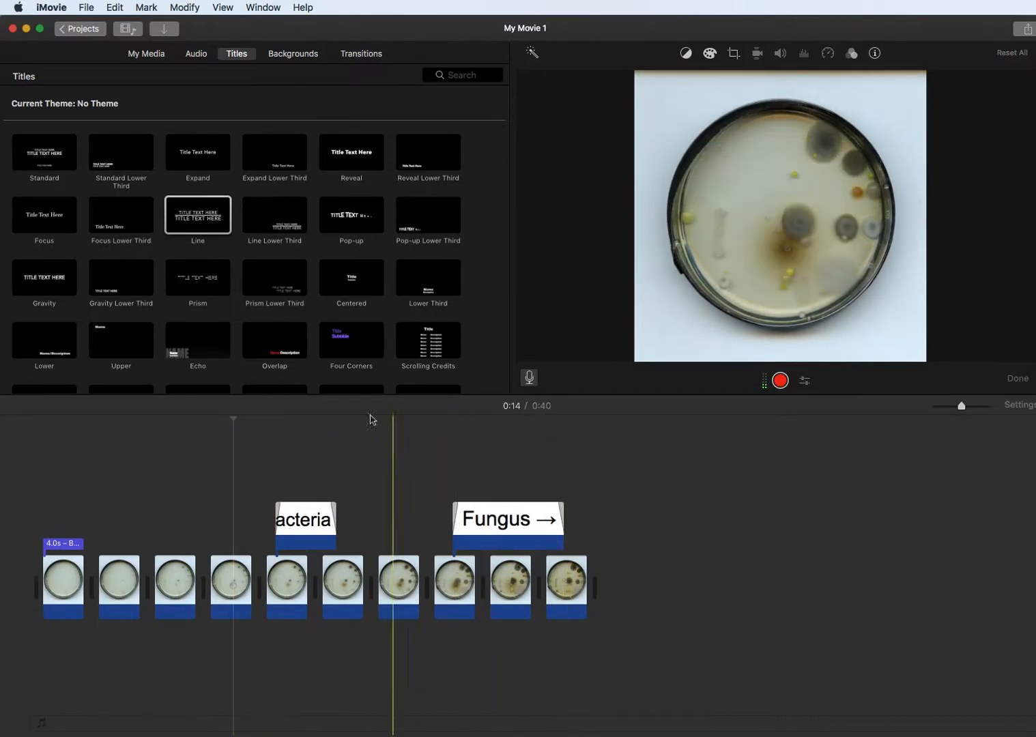
click(263, 429)
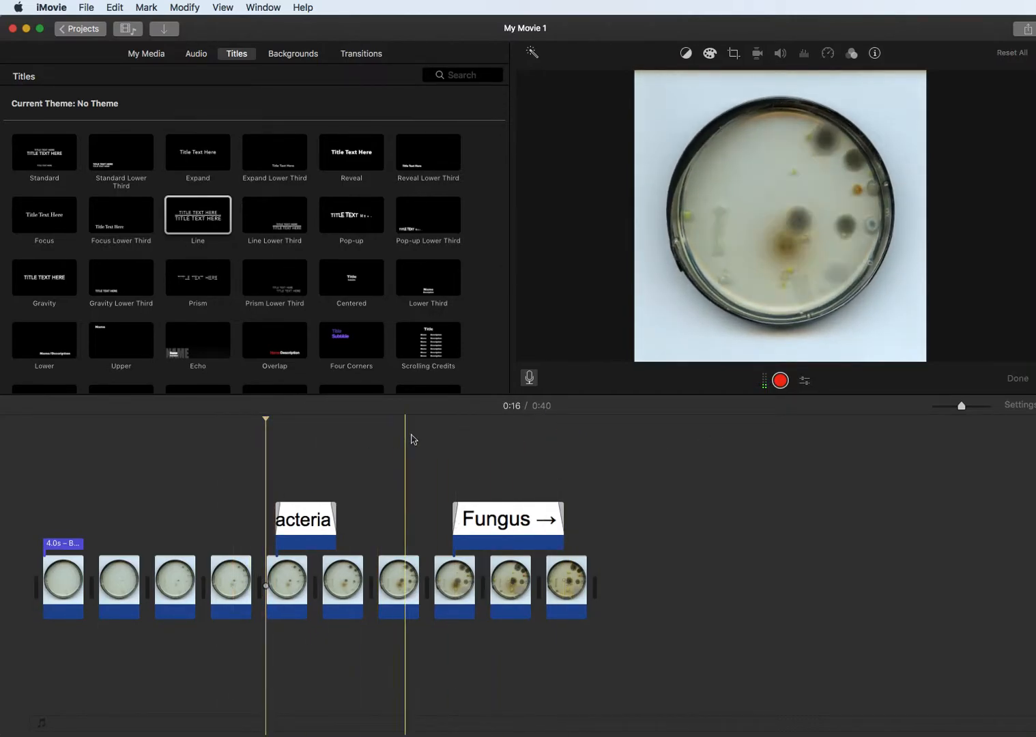
click(781, 381)
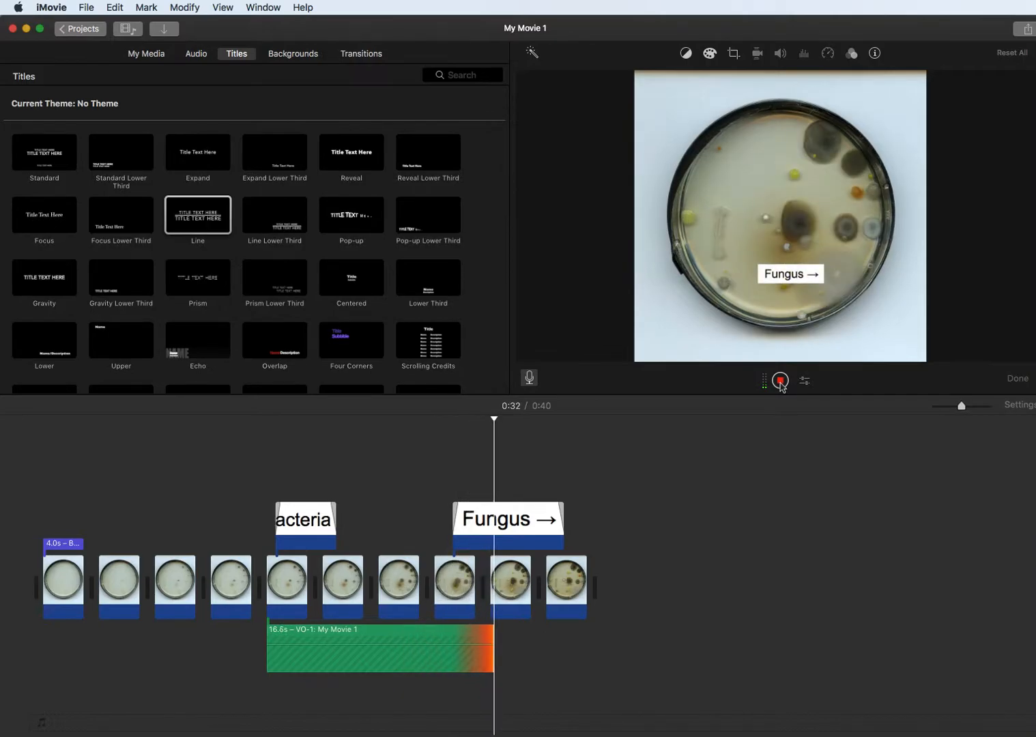
click(781, 382)
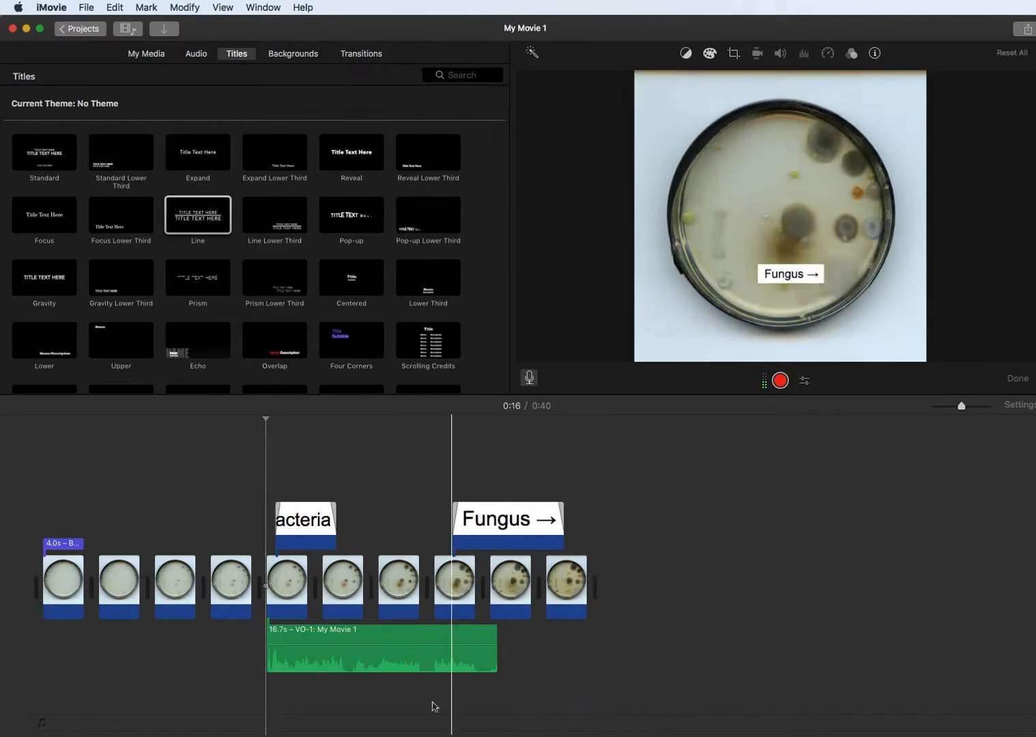